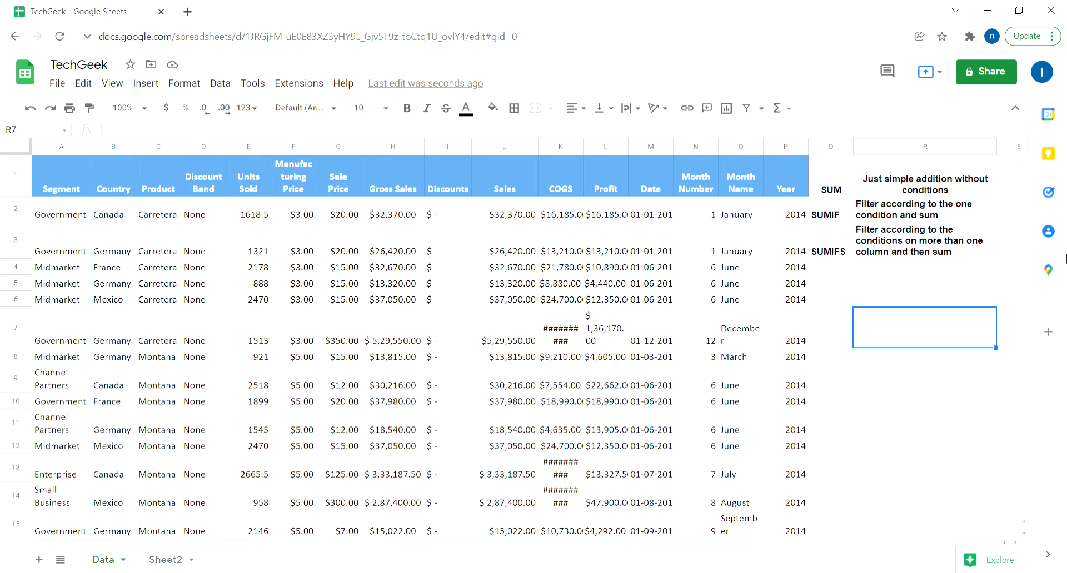
# Step: Enter the labels COUNT in Q7 and COUNTIF in Q8, and widen column Q so COUNTIF fits on one line
pyautogui.click(841, 330)
pyautogui.write('COUNT')
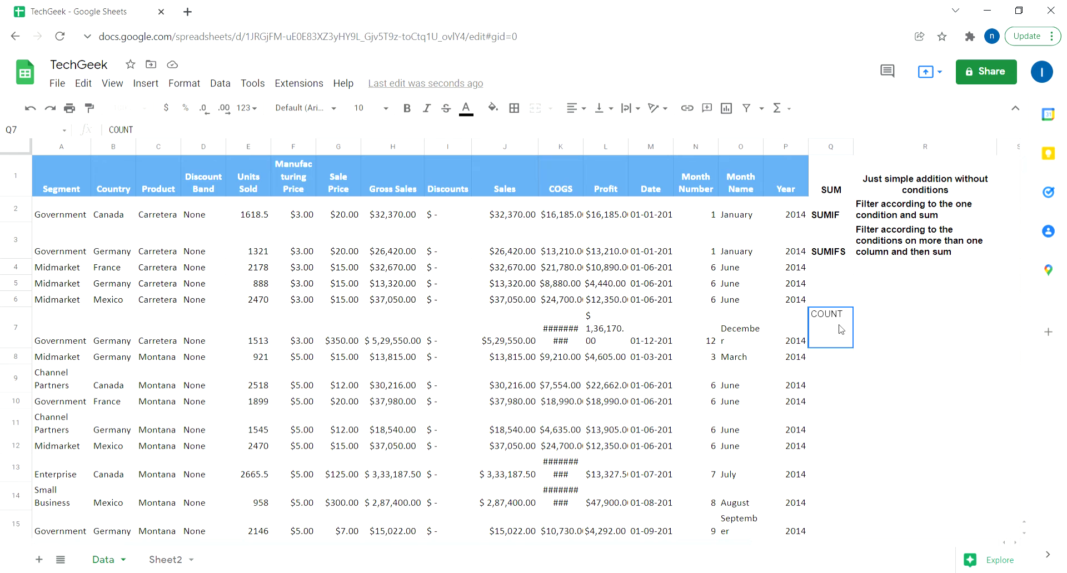
pyautogui.press('Return')
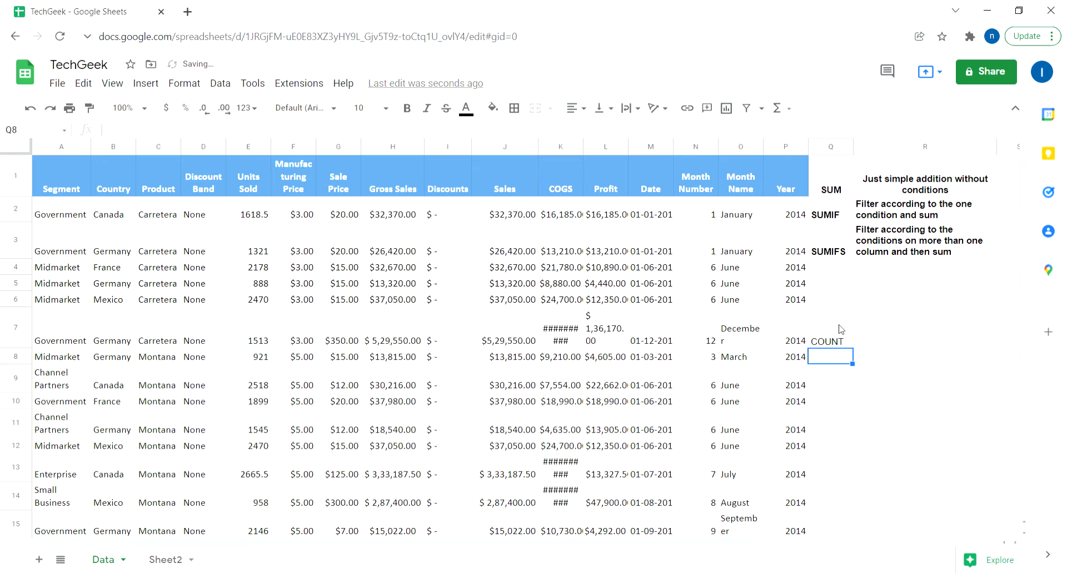
pyautogui.write('COUNTIF')
pyautogui.press('Return')
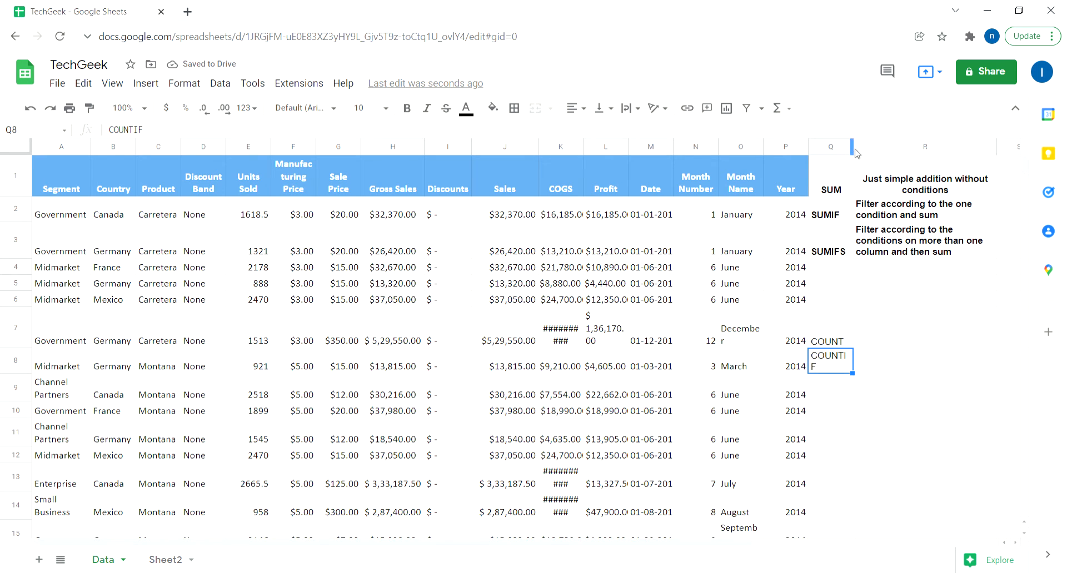
pyautogui.moveTo(858, 151); pyautogui.dragTo(867, 151)
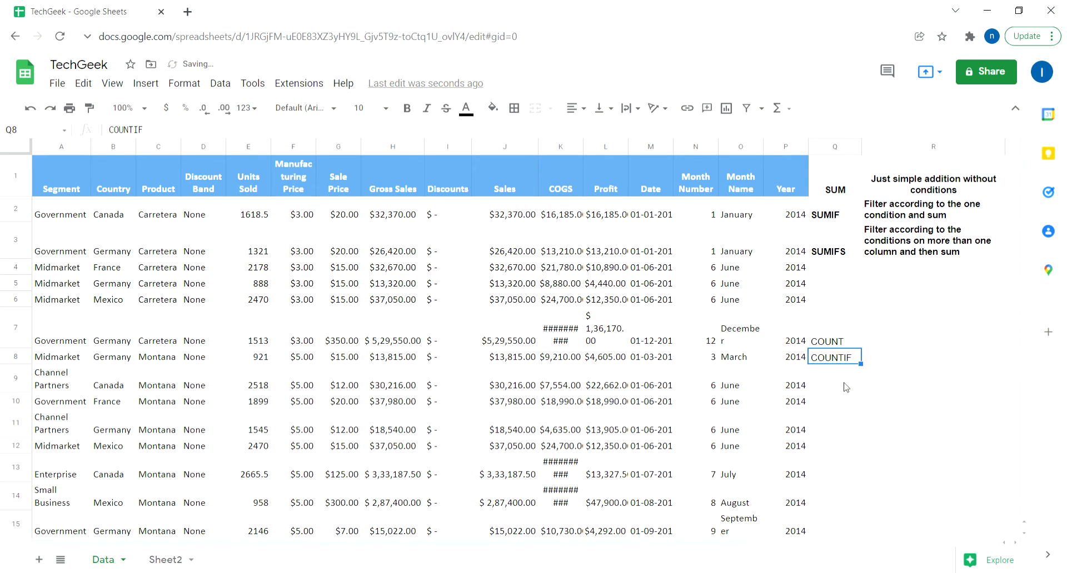
# Step: Enter the label COUNTIFS in Q9 and make the range Q7:R9 bold
pyautogui.click(840, 387)
pyautogui.write('COUNTIFS')
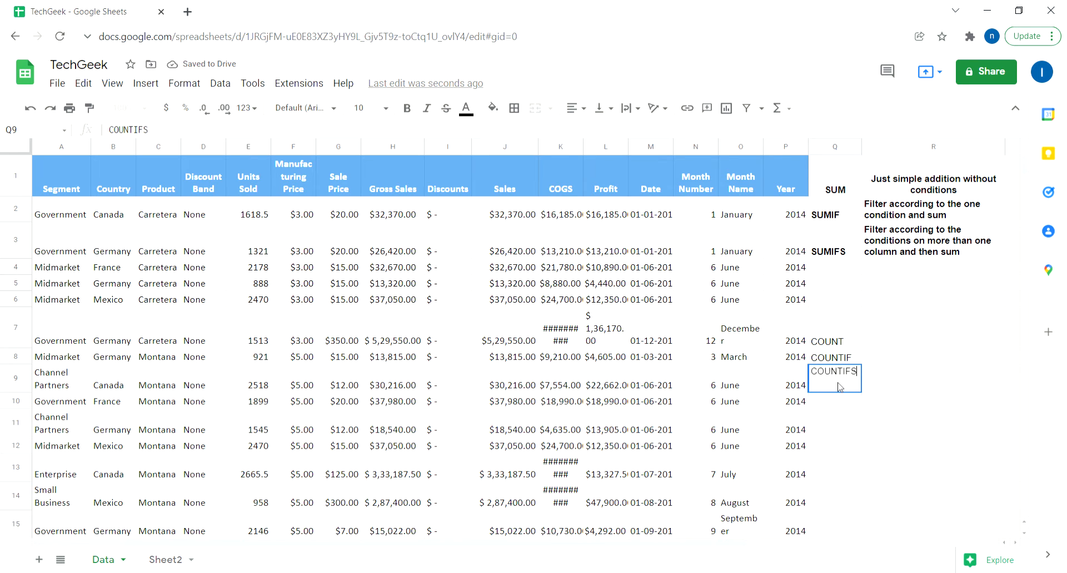
pyautogui.press('Up')
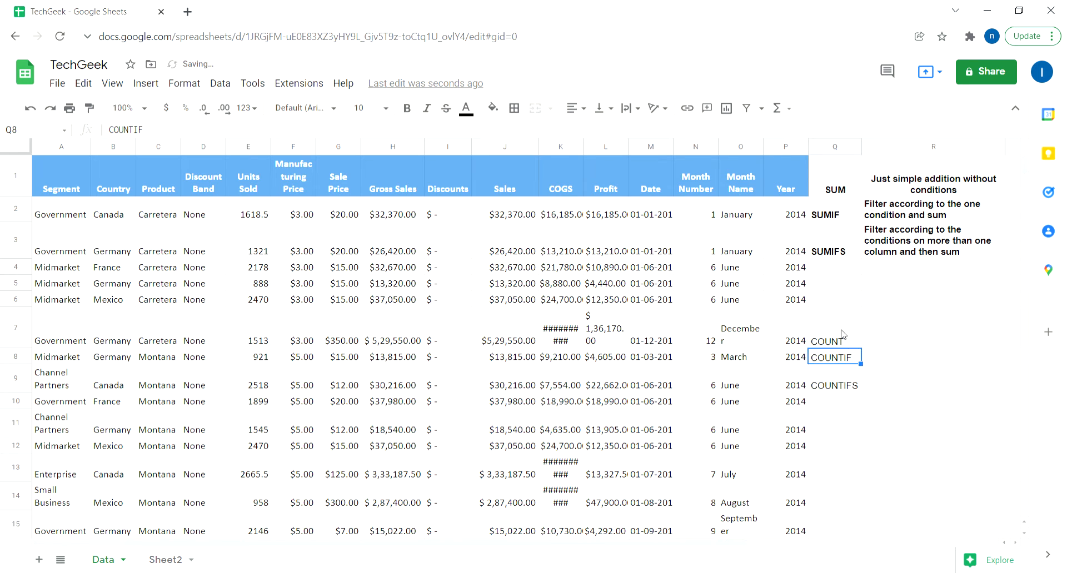
pyautogui.moveTo(842, 334); pyautogui.dragTo(914, 387)
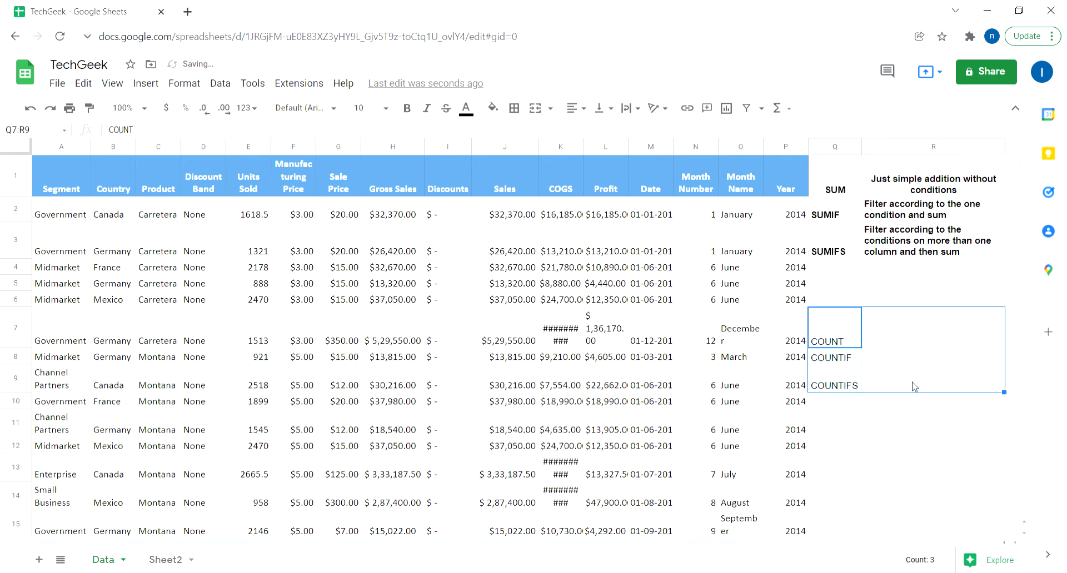
pyautogui.click(412, 112)
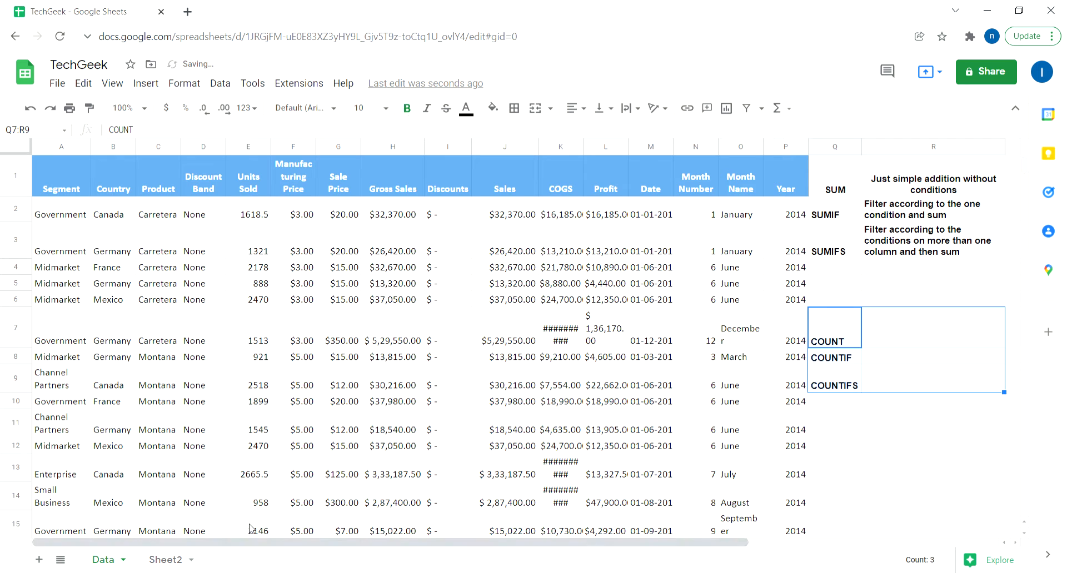
pyautogui.click(97, 360)
pyautogui.click(77, 186)
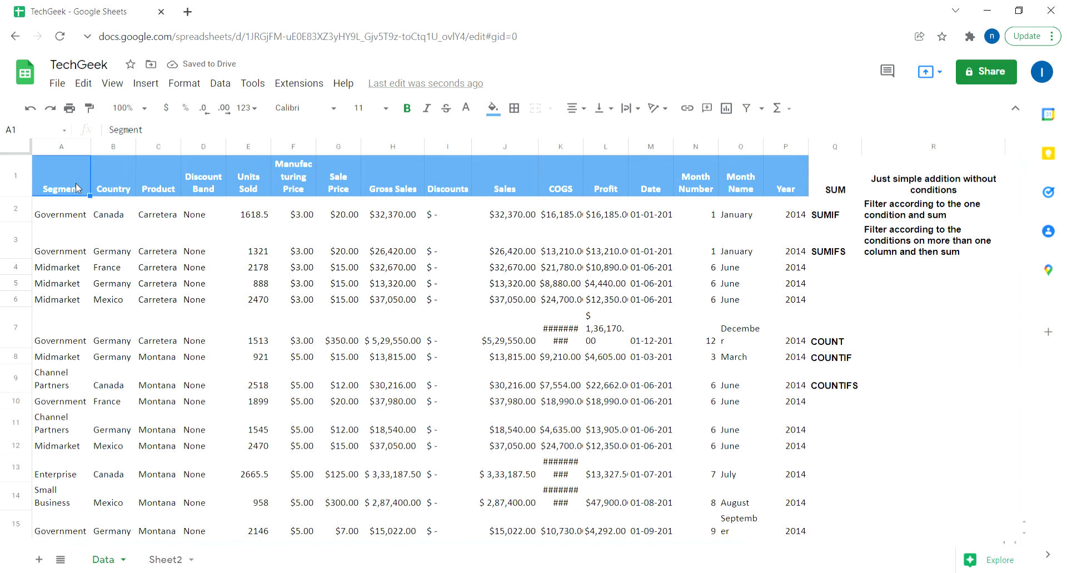
pyautogui.press('Right')
pyautogui.press('Right')
pyautogui.press('Left')
pyautogui.press('Left')
# Step: Count the Units Sold values in R7 with =count(E2:E), and reject the suggested autofill
pyautogui.click(909, 344)
pyautogui.write('=count')
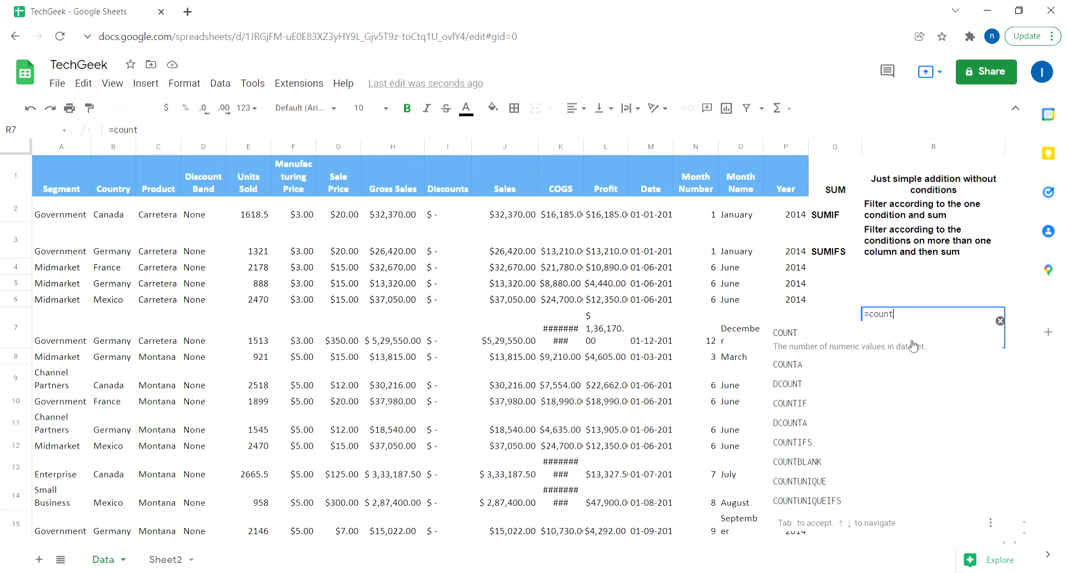
pyautogui.write('(')
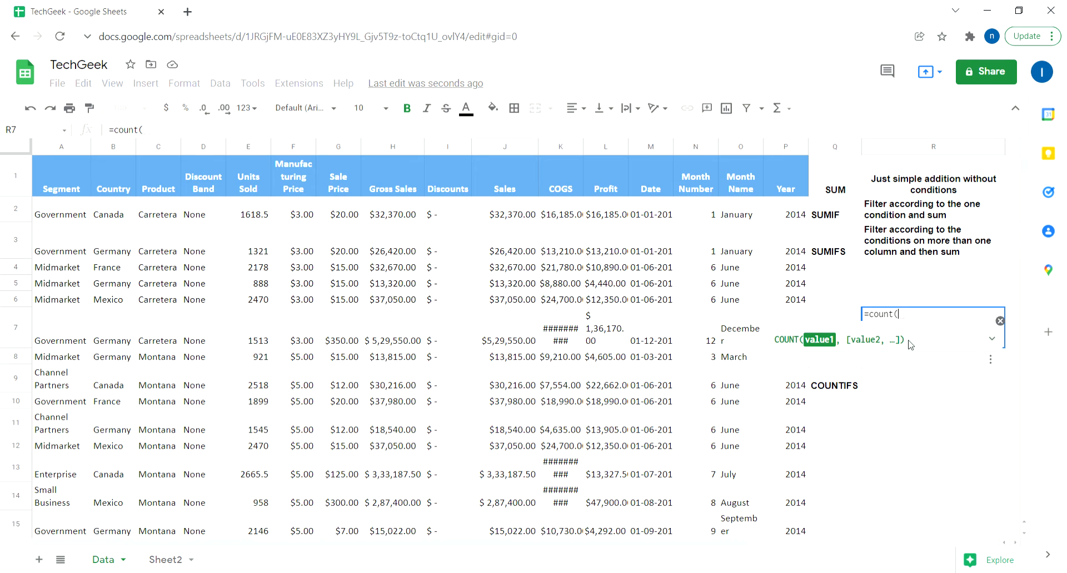
pyautogui.write('e2')
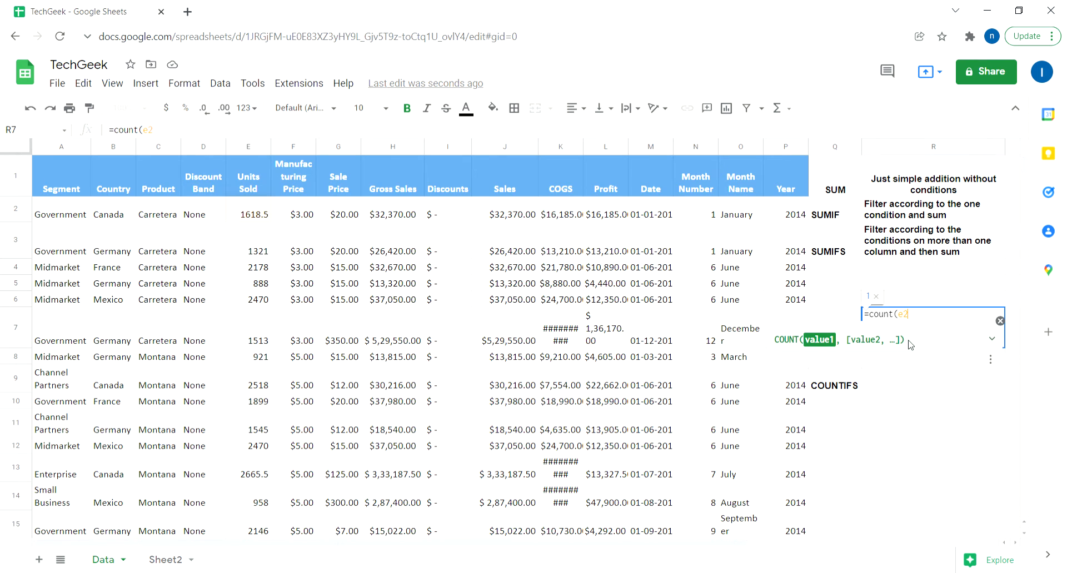
pyautogui.write(':e)')
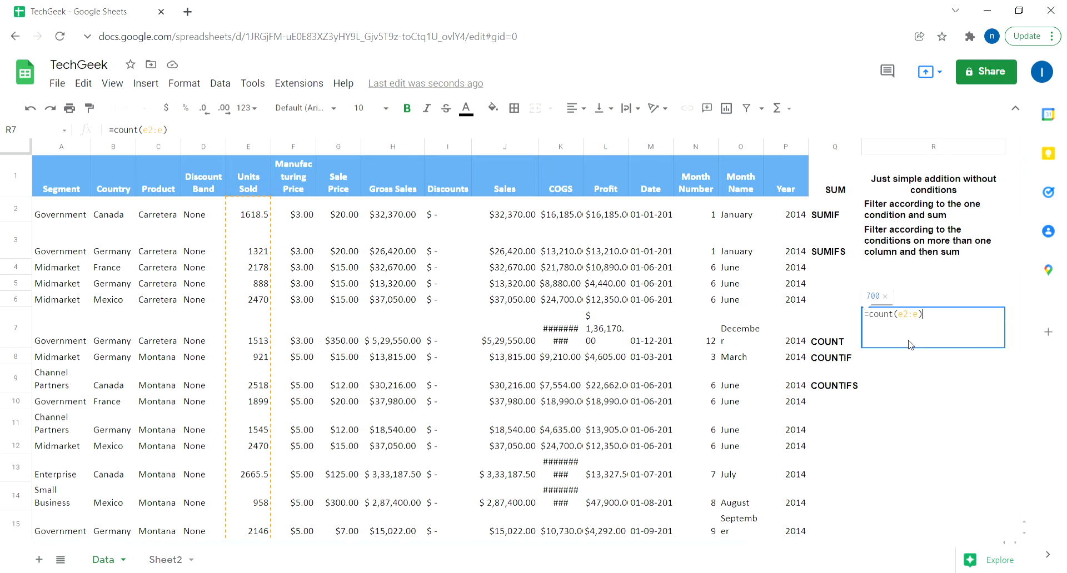
pyautogui.press('Return')
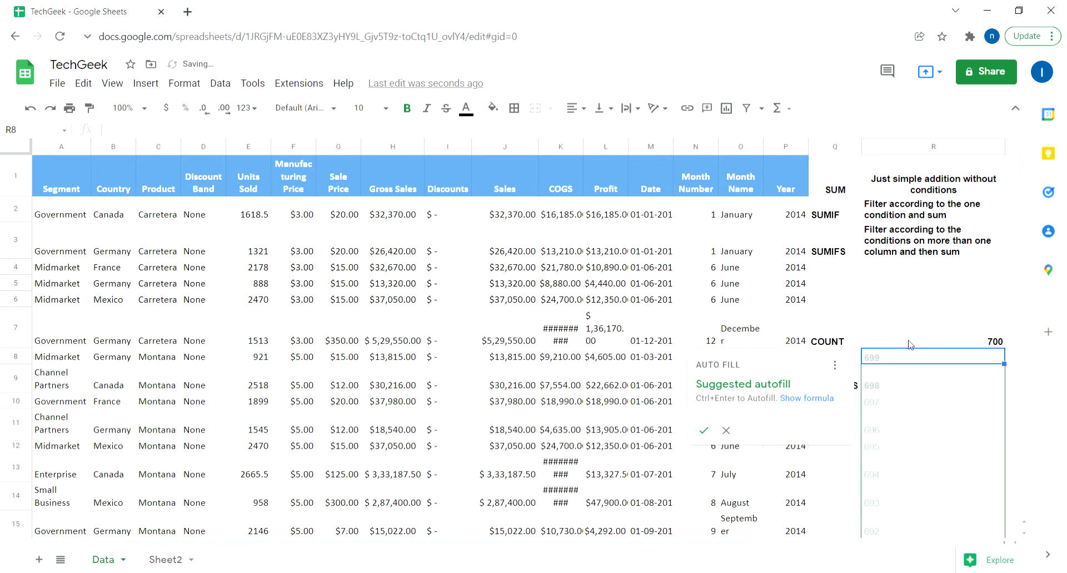
pyautogui.click(725, 430)
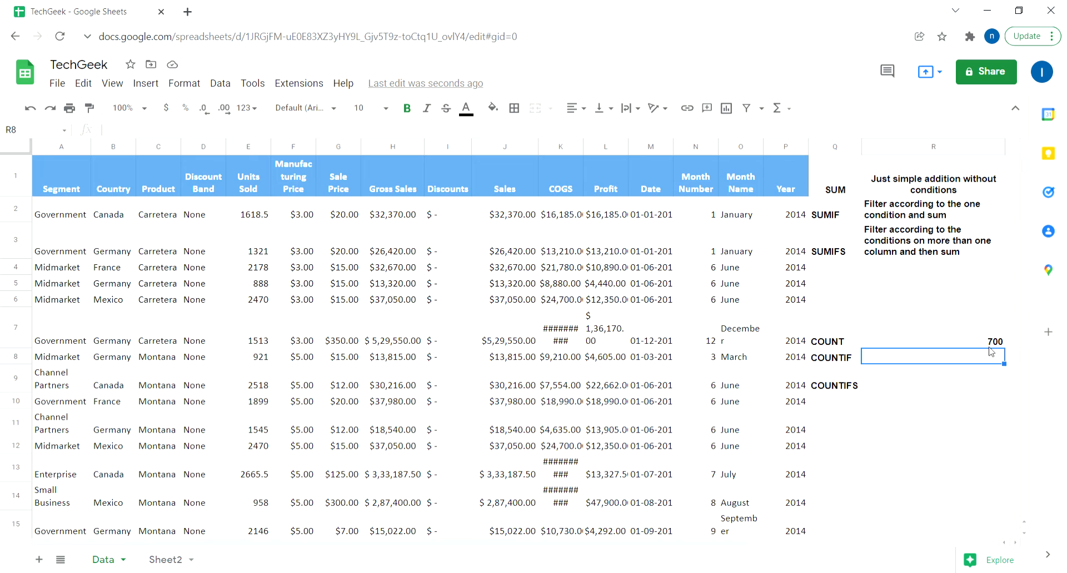
pyautogui.click(989, 345)
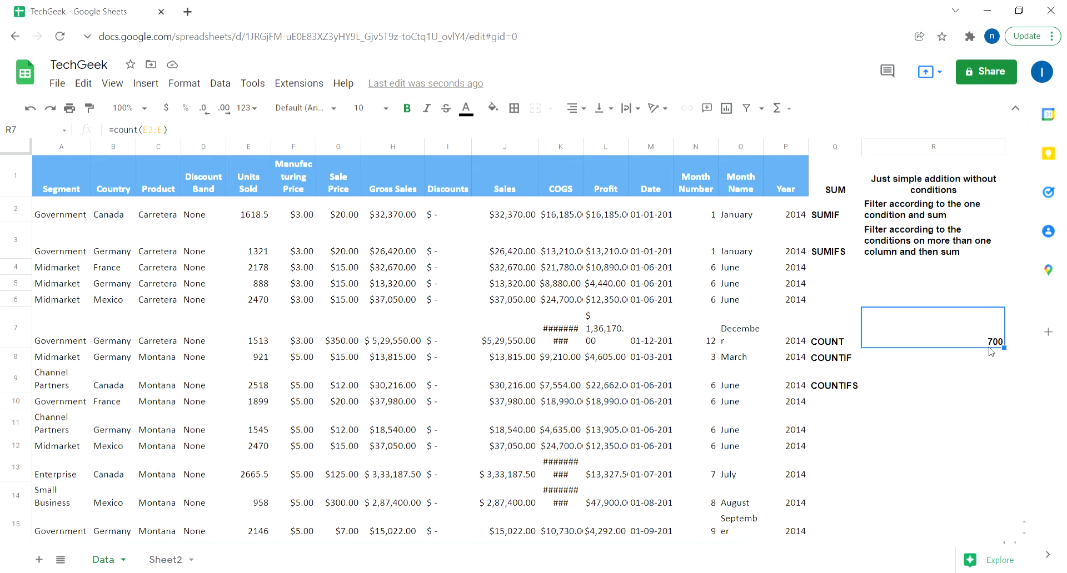
# Step: In R8, count the Sale Price values above 20 with =countif(G:G,">20")
pyautogui.click(995, 355)
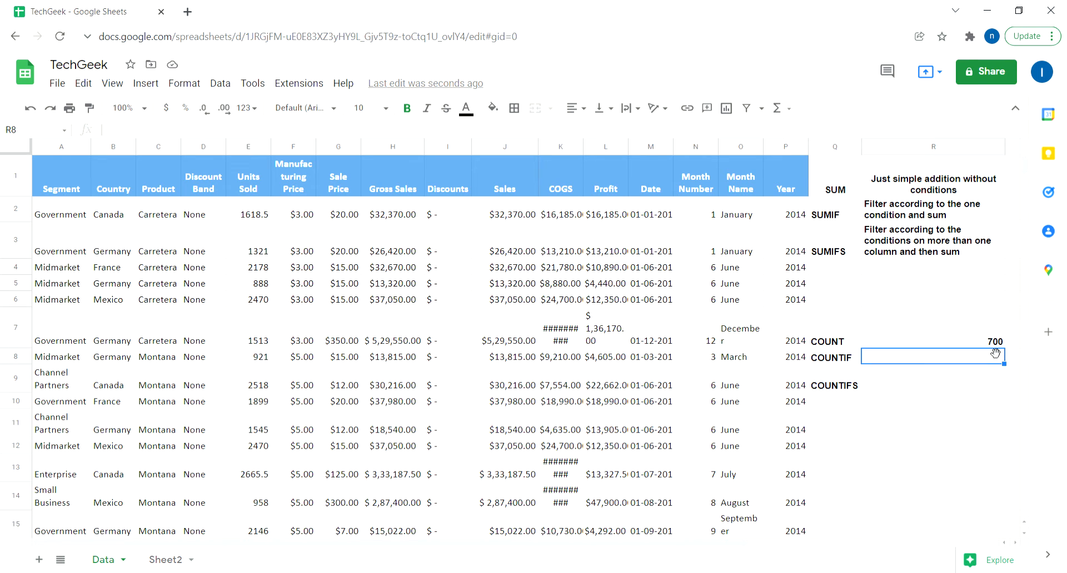
pyautogui.write('=counti')
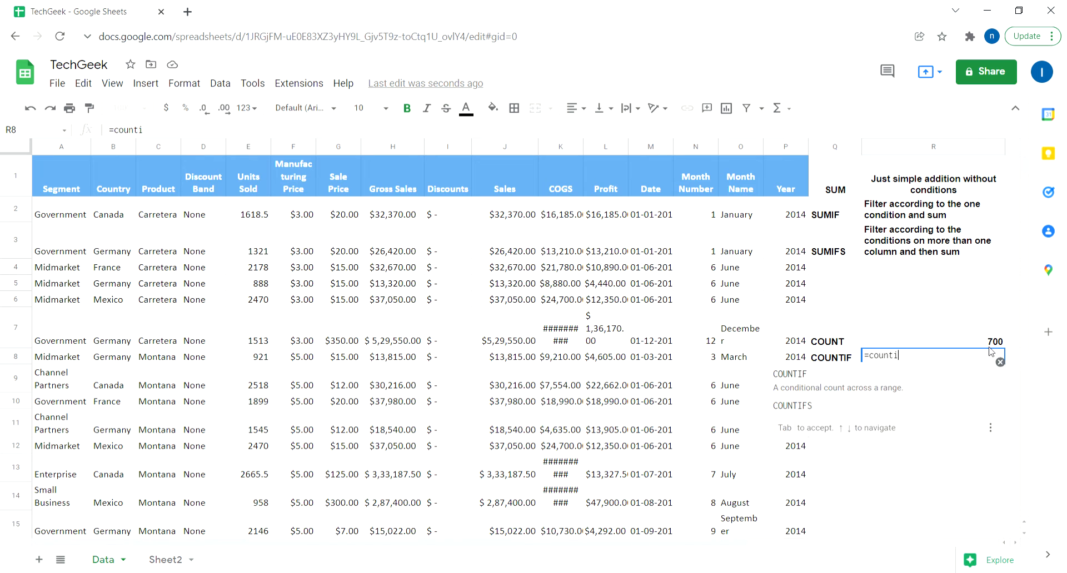
pyautogui.write('f(')
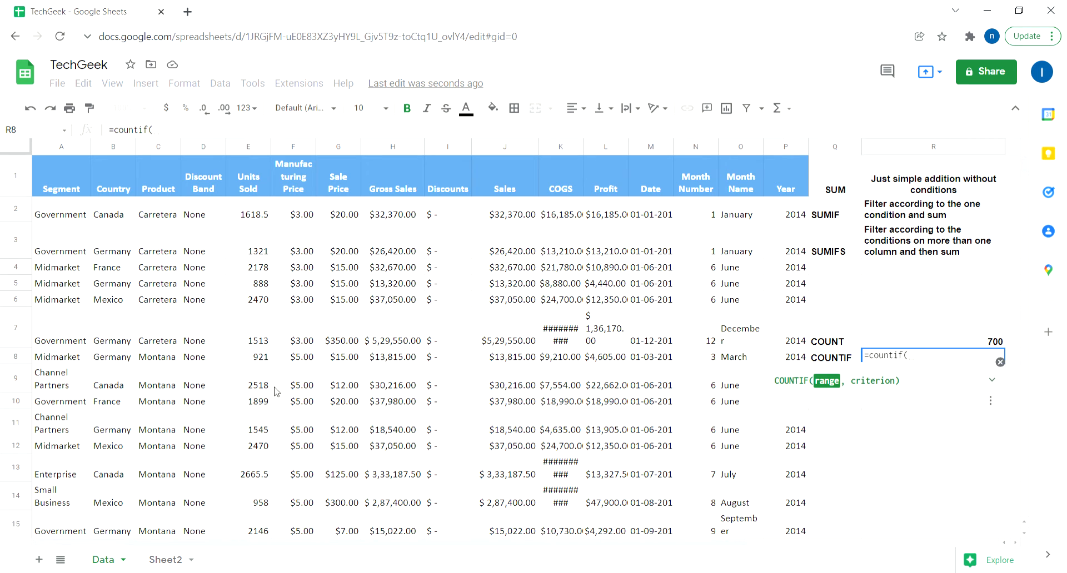
pyautogui.click(343, 149)
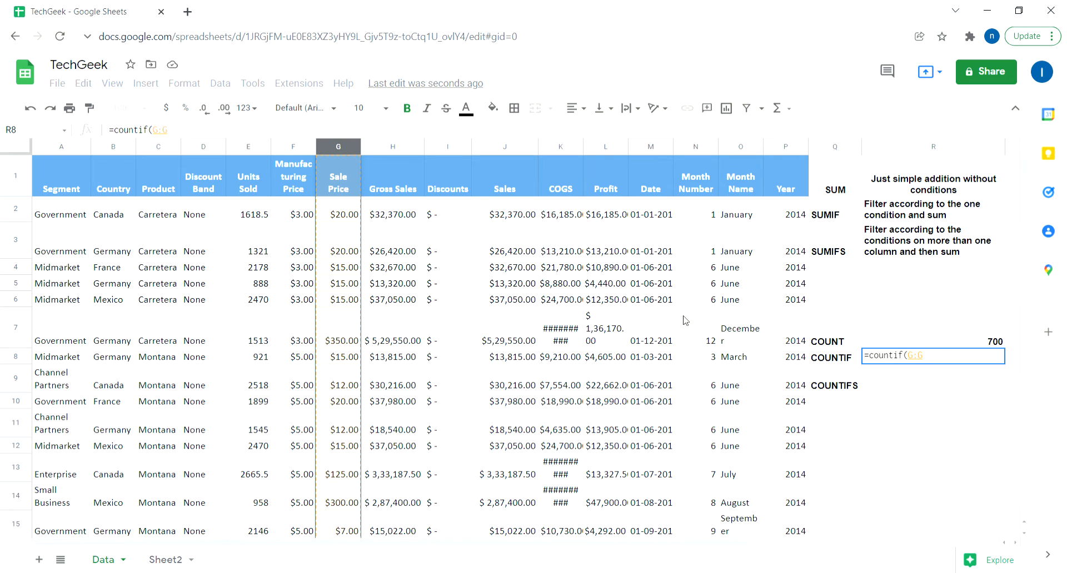
pyautogui.click(930, 355)
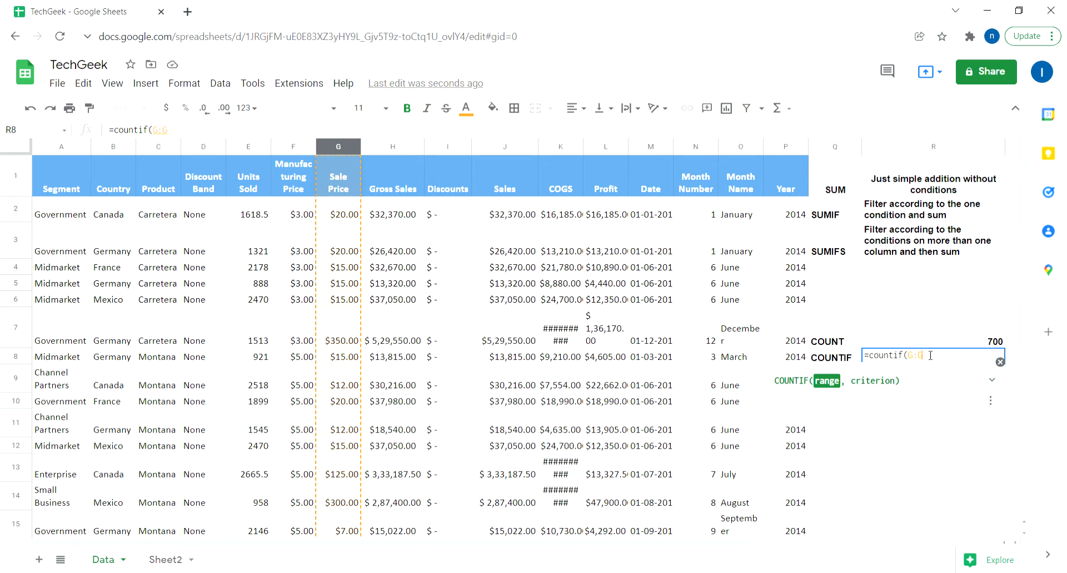
pyautogui.write(',"')
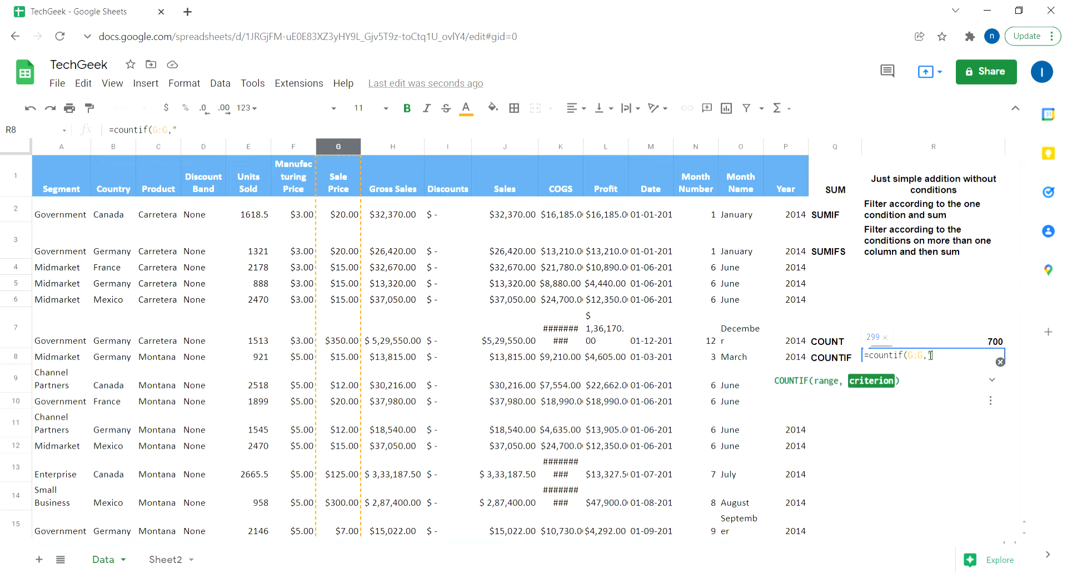
pyautogui.write('>20")')
pyautogui.press('Return')
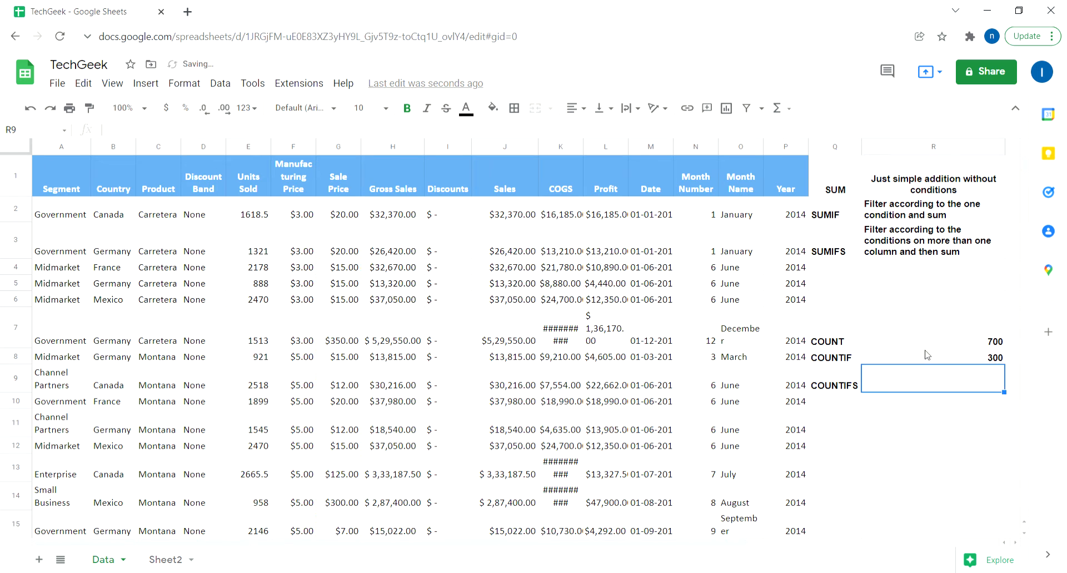
# Step: Change the criterion of the COUNTIF formula in R8 to ">200"
pyautogui.click(931, 356)
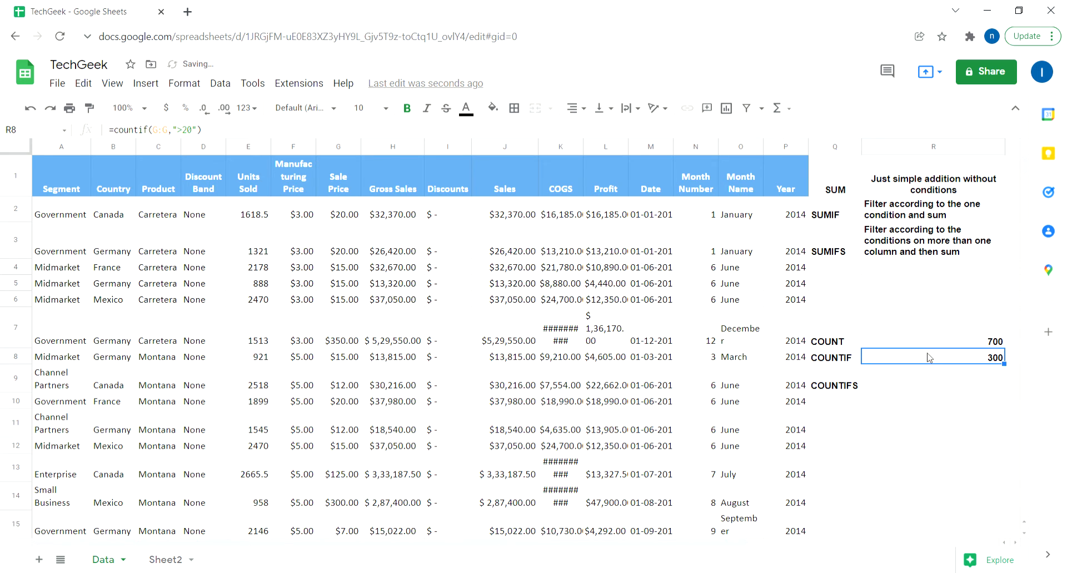
pyautogui.doubleClick(935, 362)
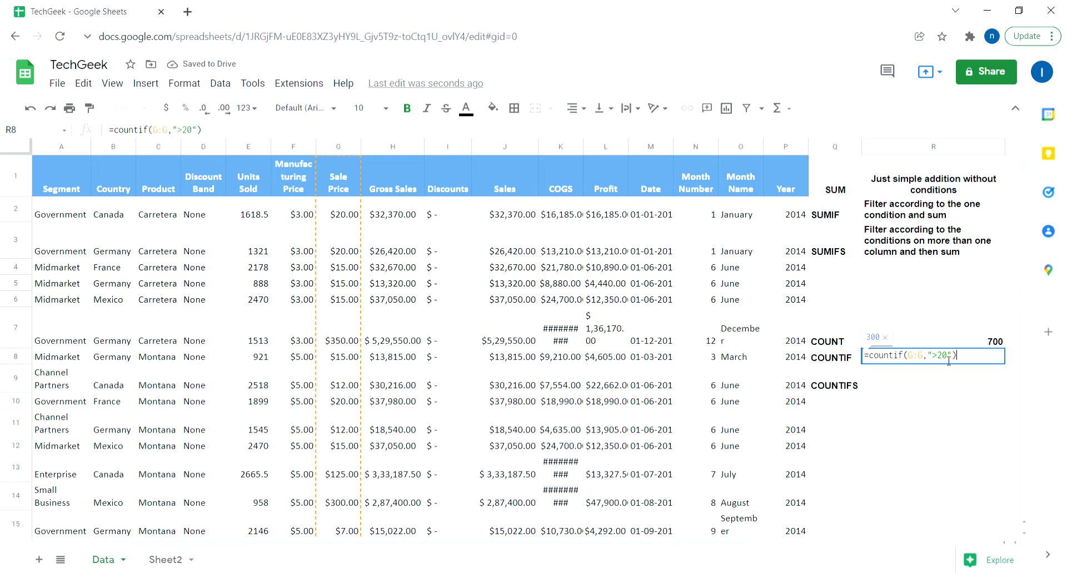
pyautogui.click(947, 359)
pyautogui.write('0')
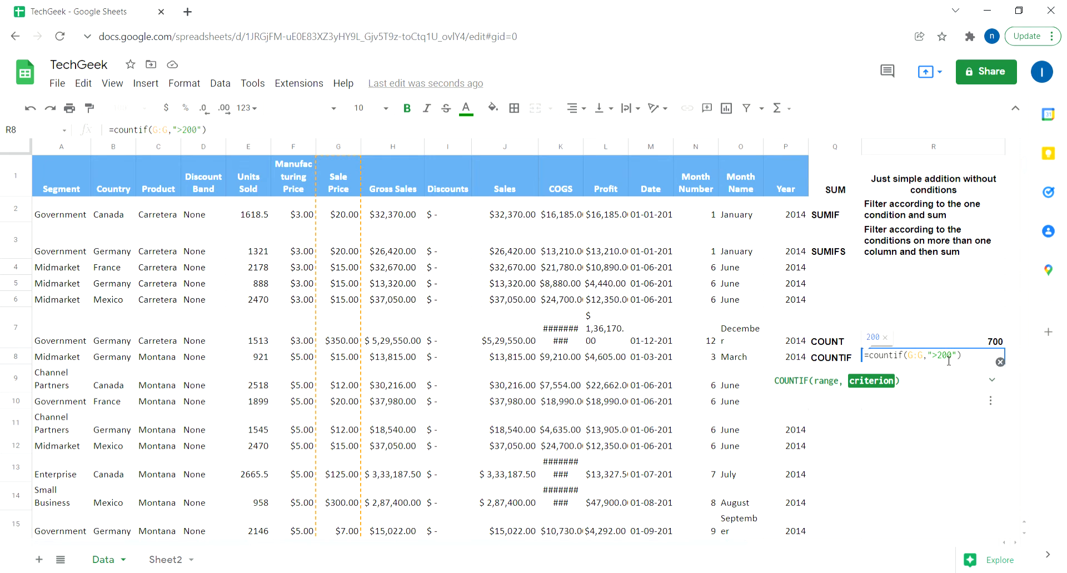
pyautogui.press('Return')
pyautogui.click(945, 360)
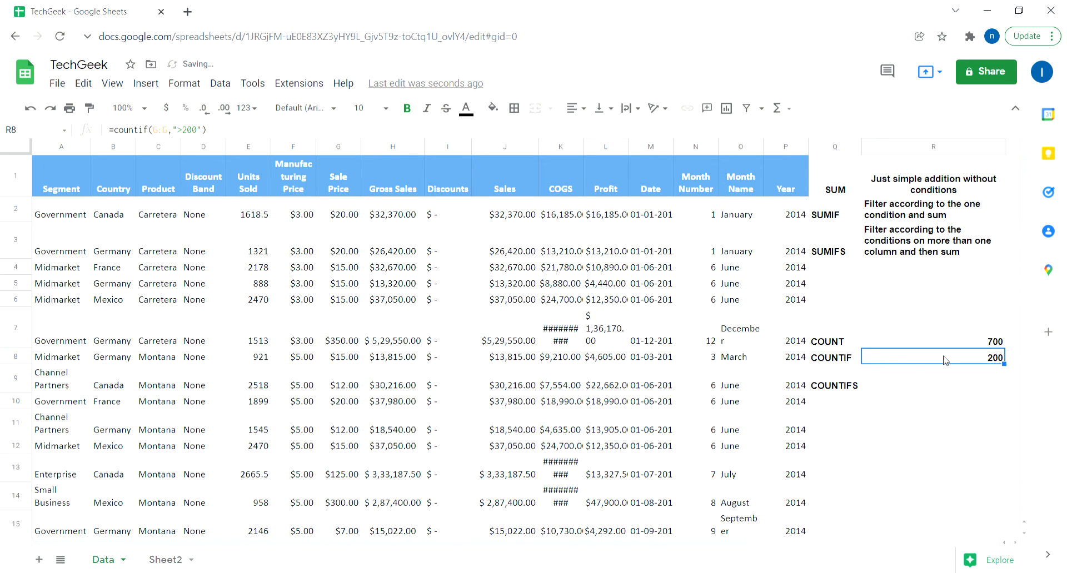
# Step: Set the criterion of the COUNTIF formula in R8 to ">500"
pyautogui.tripleClick(945, 361)
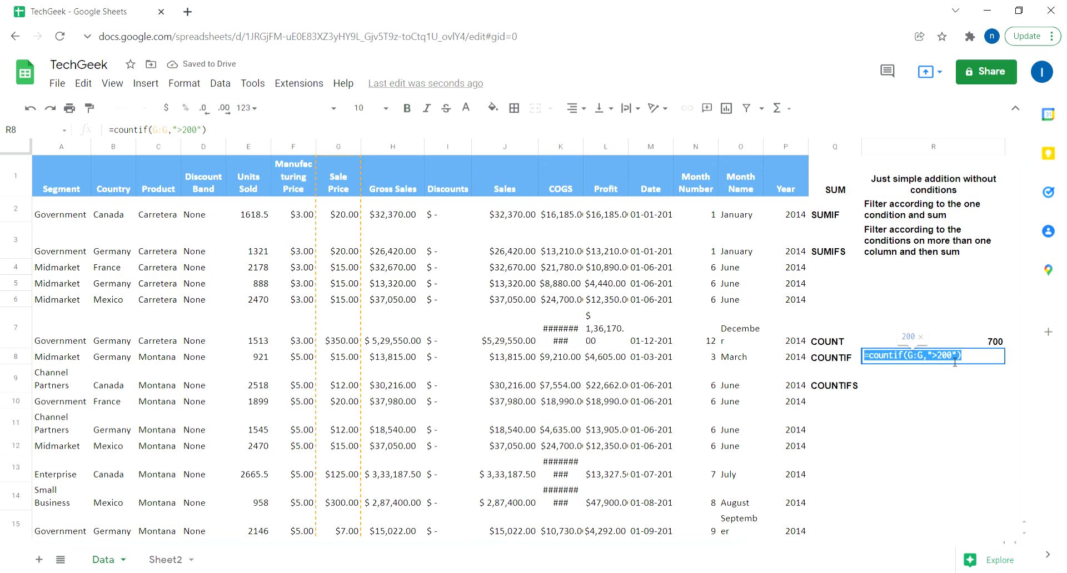
pyautogui.click(953, 361)
pyautogui.press('BackSpace')
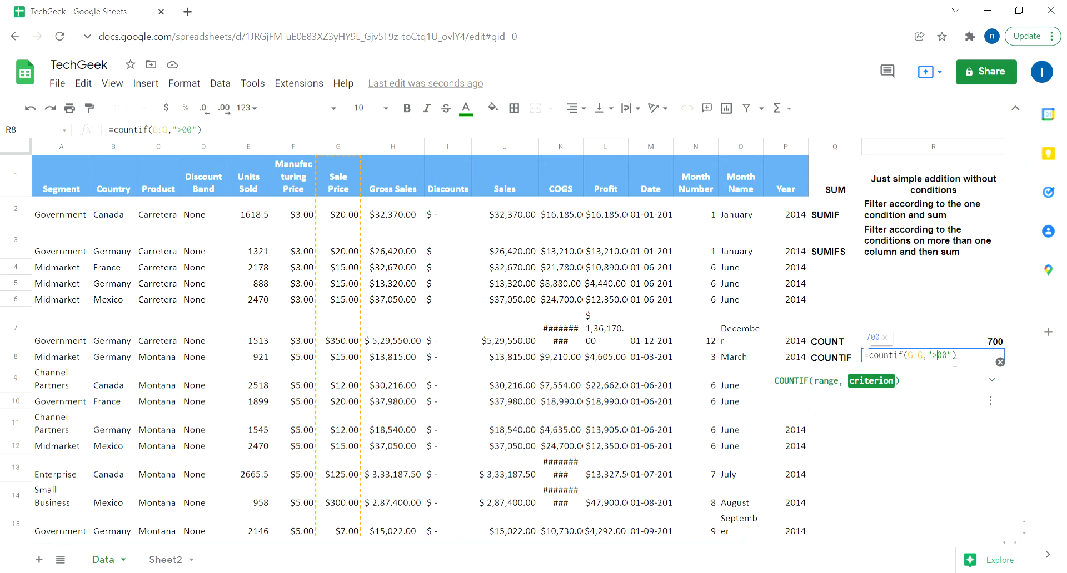
pyautogui.write('3')
pyautogui.press('BackSpace')
pyautogui.write('5')
pyautogui.press('Return')
pyautogui.click(951, 362)
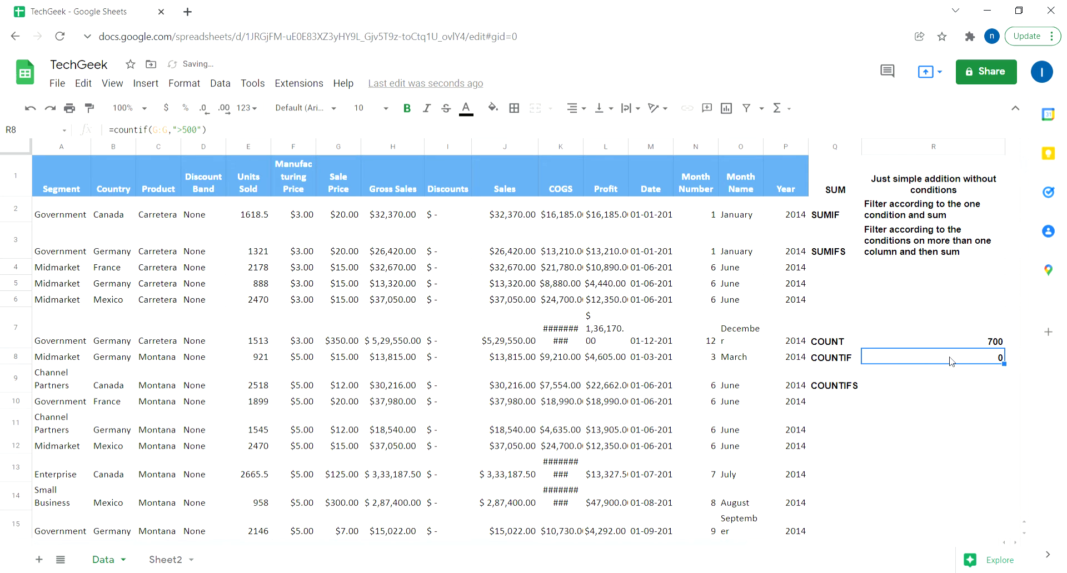
pyautogui.doubleClick(956, 362)
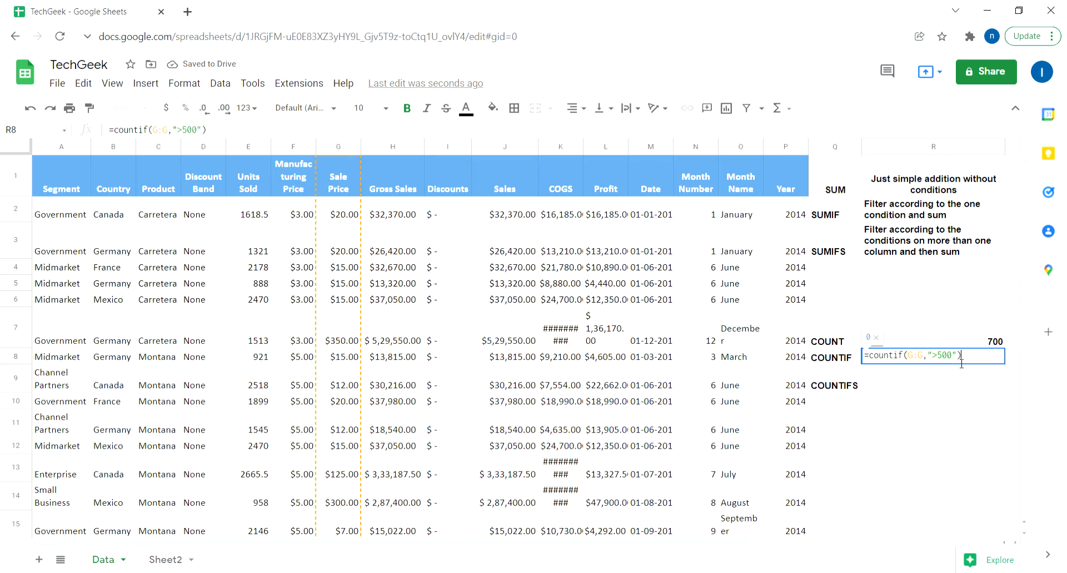
pyautogui.click(935, 359)
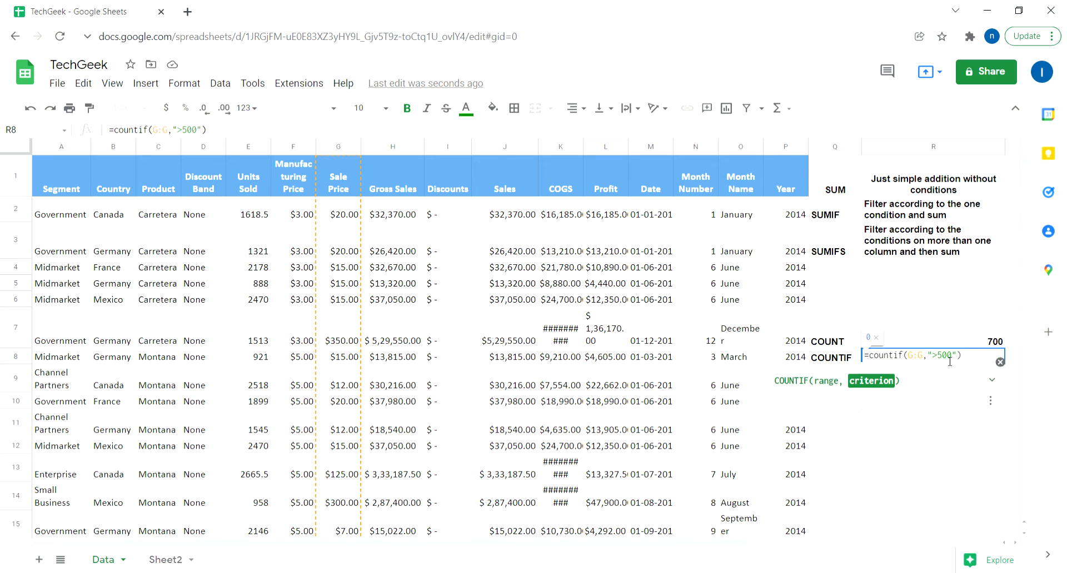
pyautogui.click(938, 433)
pyautogui.press('Up')
pyautogui.press('Up')
pyautogui.press('Up')
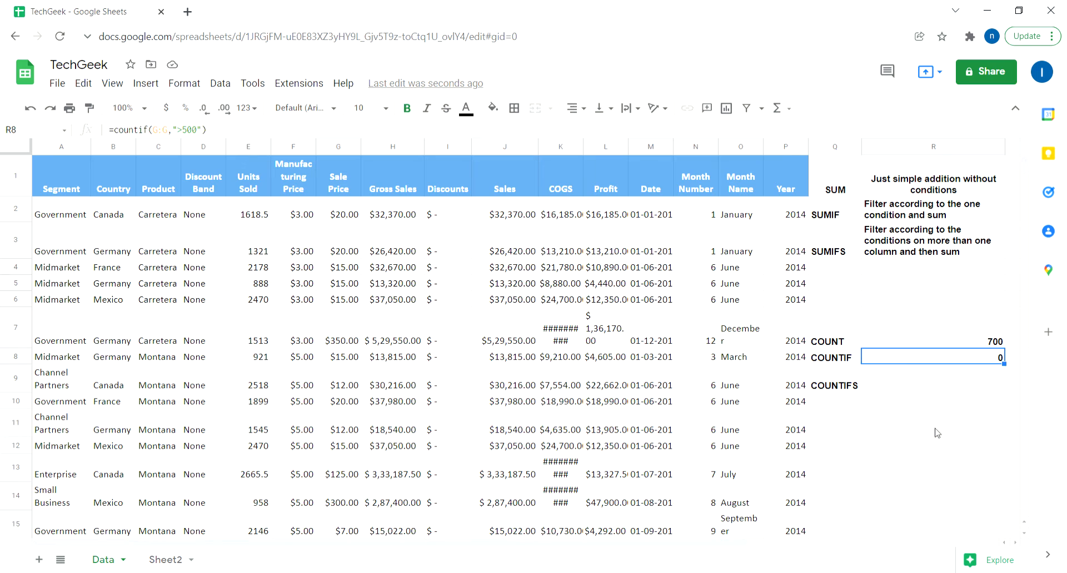
# Step: Start a COUNTIFS formula in R9 whose first condition matches column A to "Midmarket"
pyautogui.press('Down')
pyautogui.write('=')
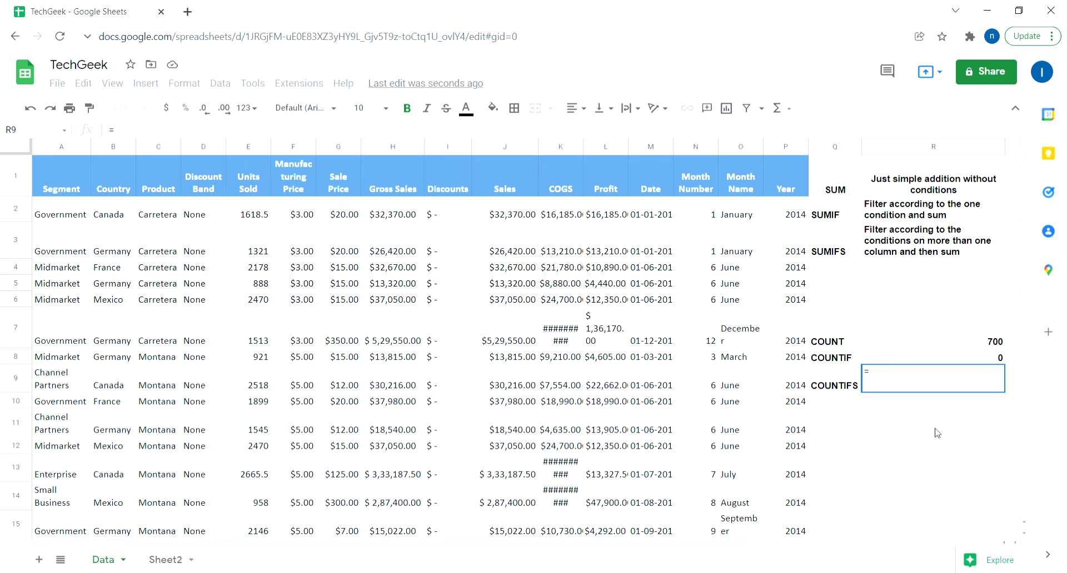
pyautogui.write('countifs')
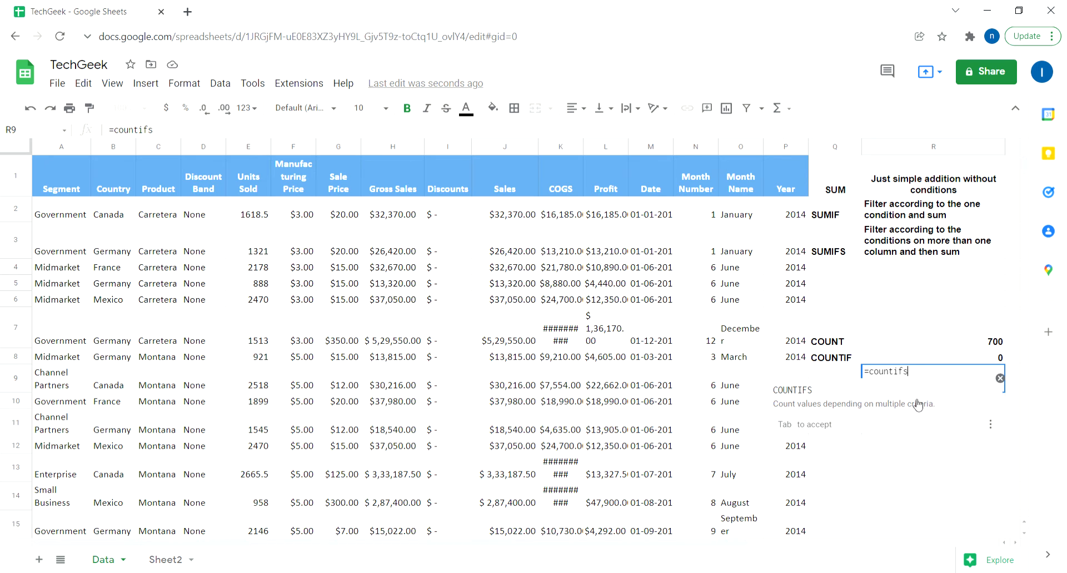
pyautogui.press('Tab')
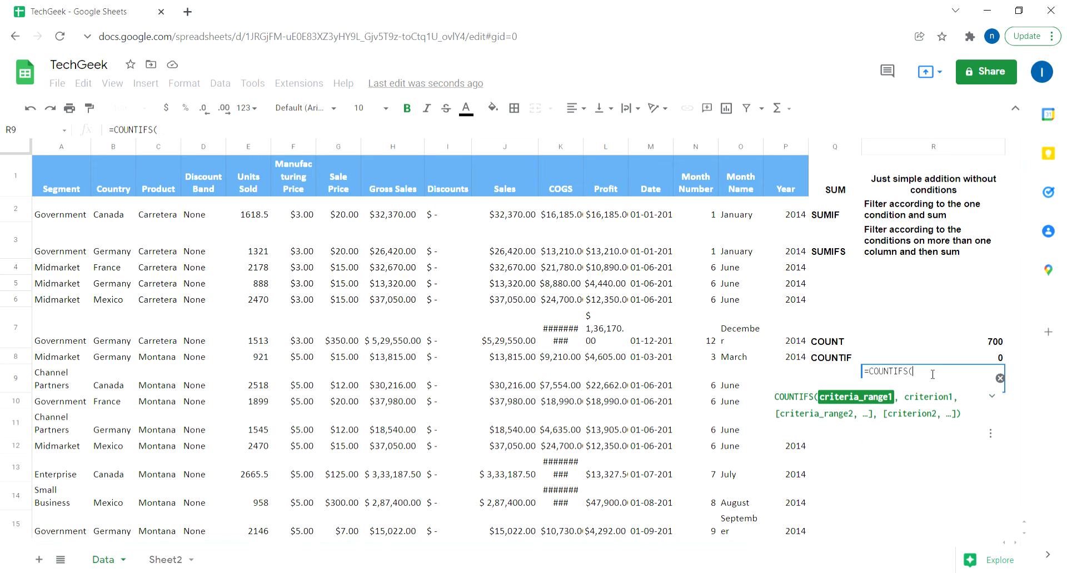
pyautogui.write('A')
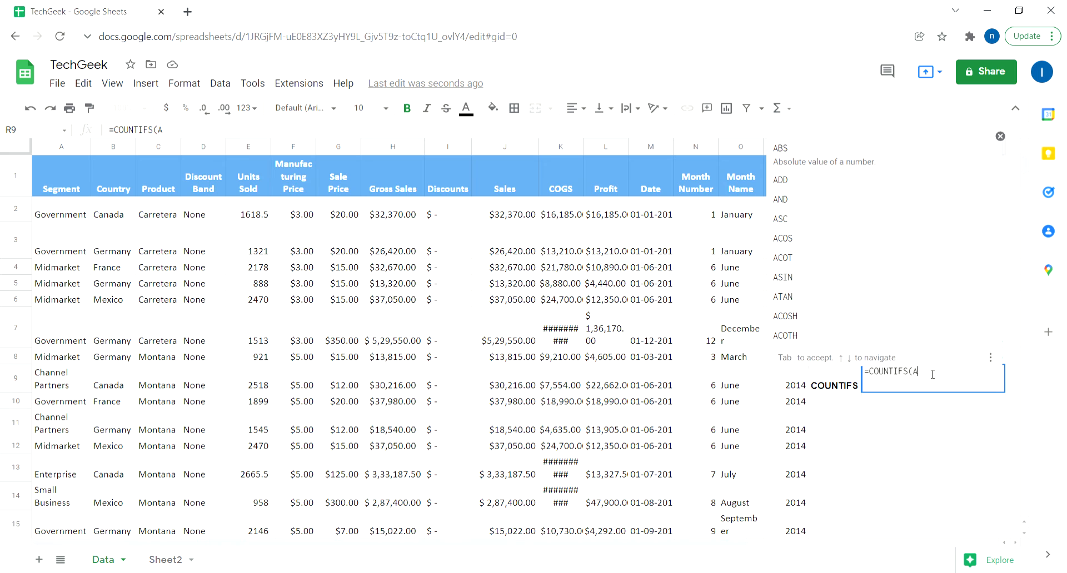
pyautogui.write(':A')
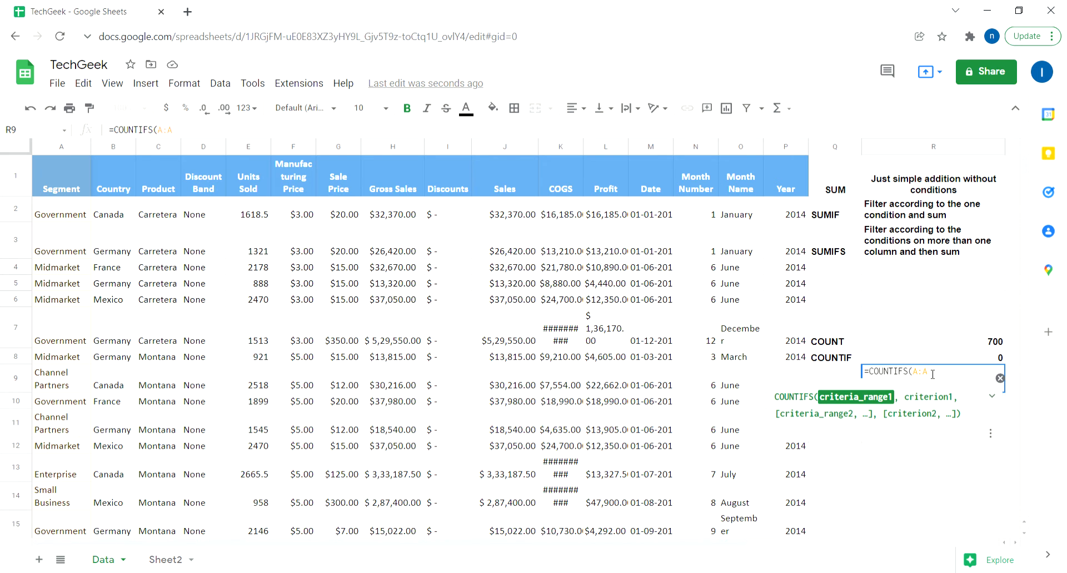
pyautogui.write(',')
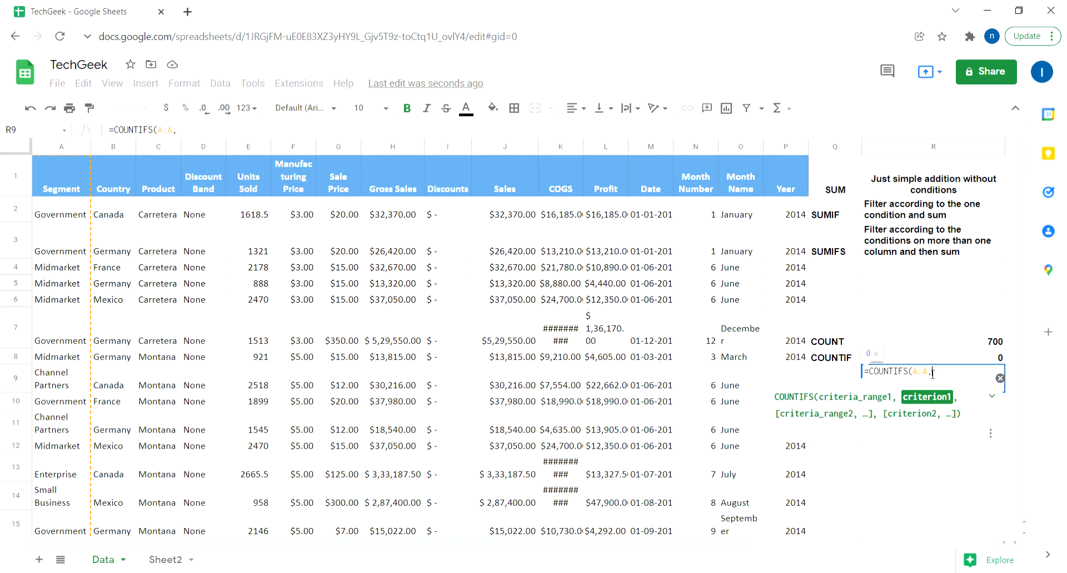
pyautogui.write('"Mi')
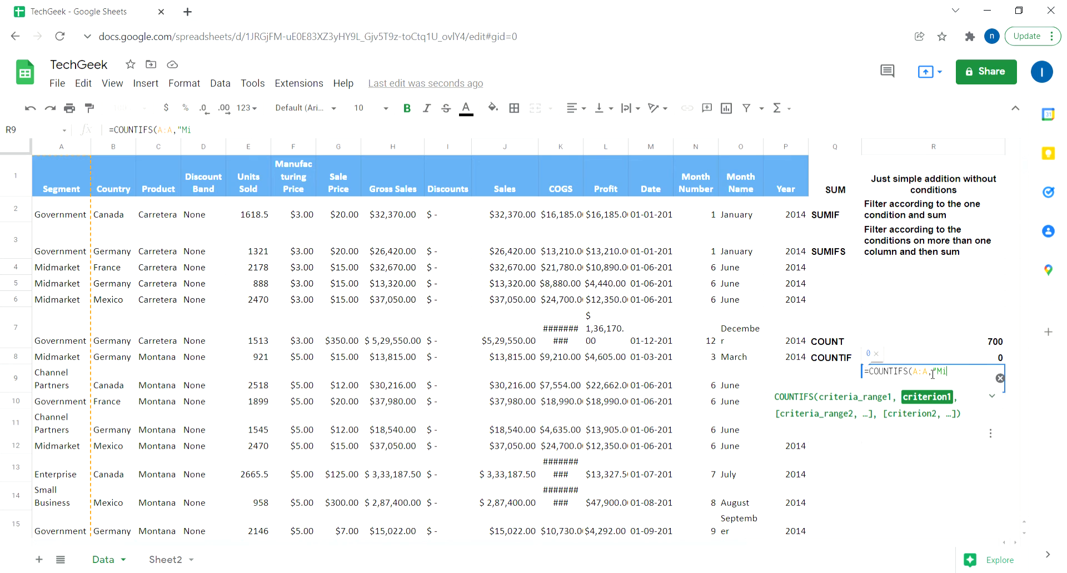
pyautogui.write('dmarket",')
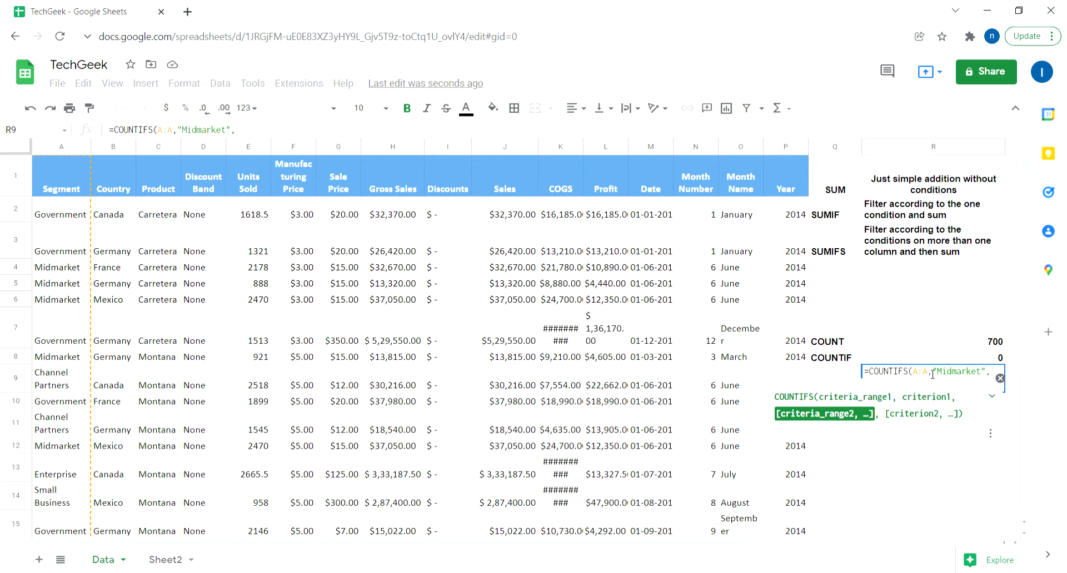
# Step: Complete the COUNTIFS formula with the conditions "Carretera" in column C and "France" in column B
pyautogui.write('c:c')
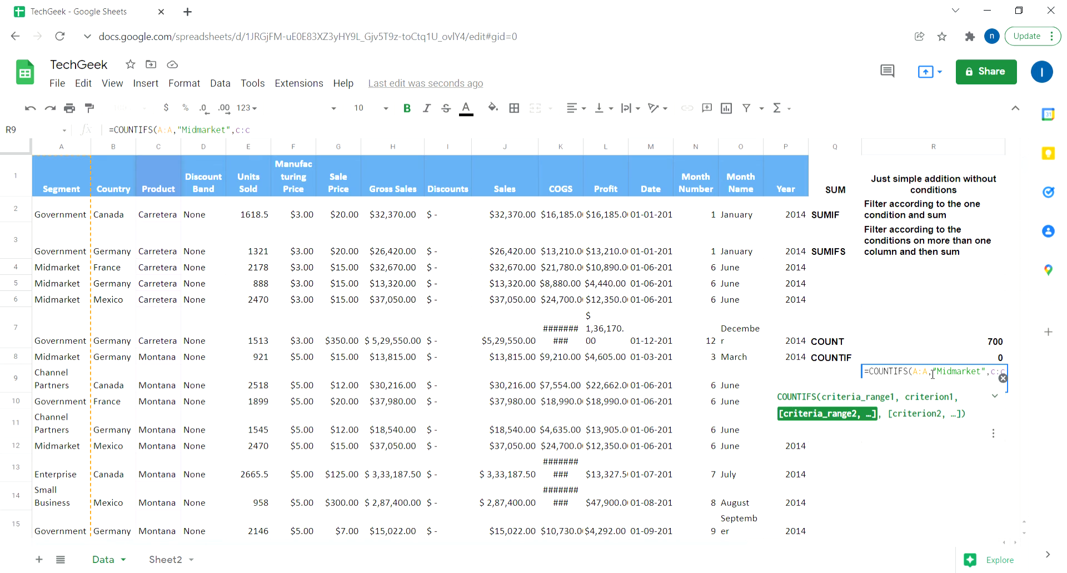
pyautogui.write(',"C')
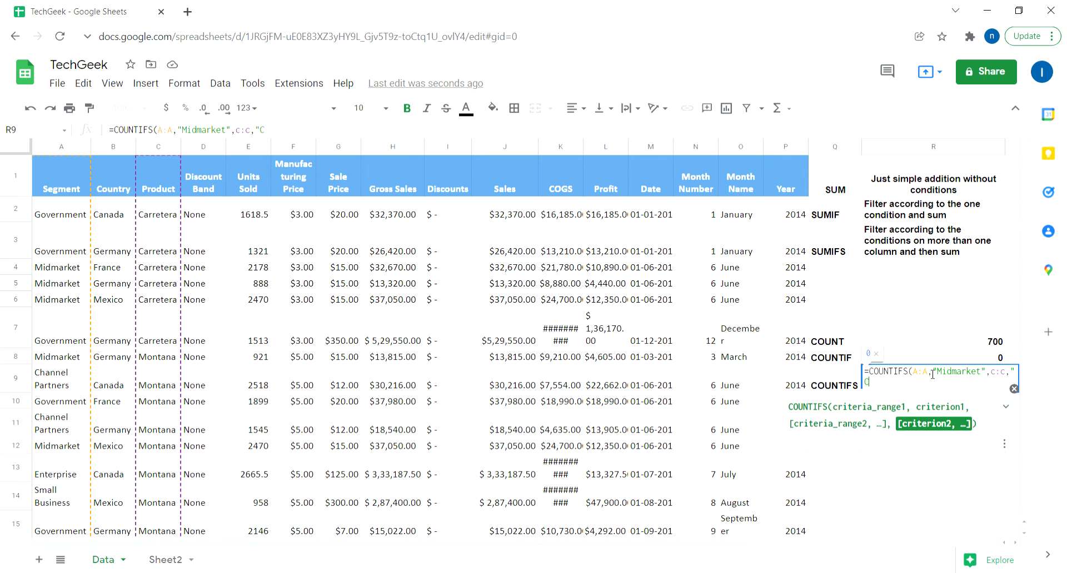
pyautogui.write('arretera",')
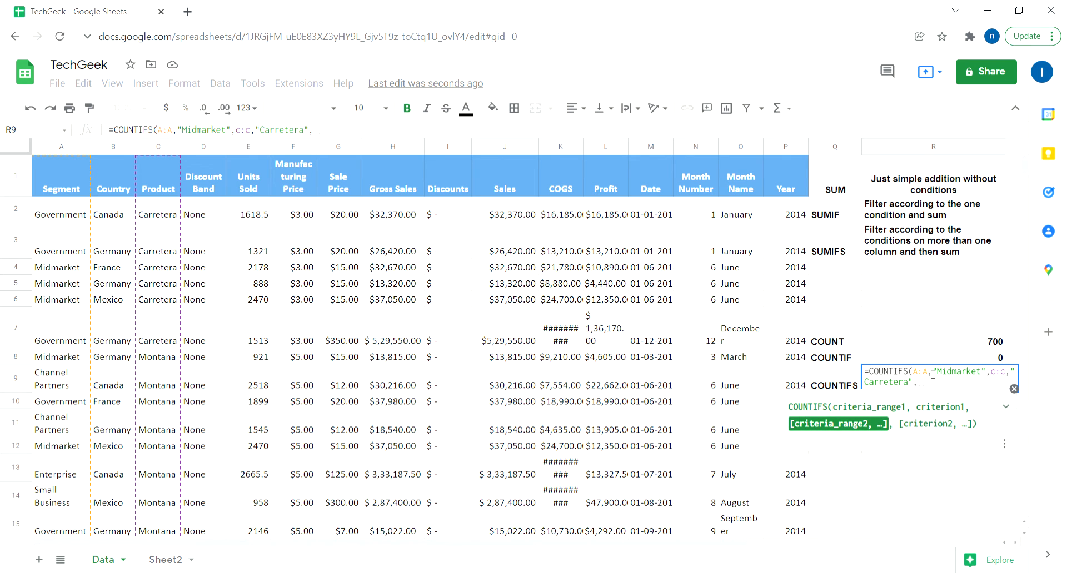
pyautogui.write('b:b,"')
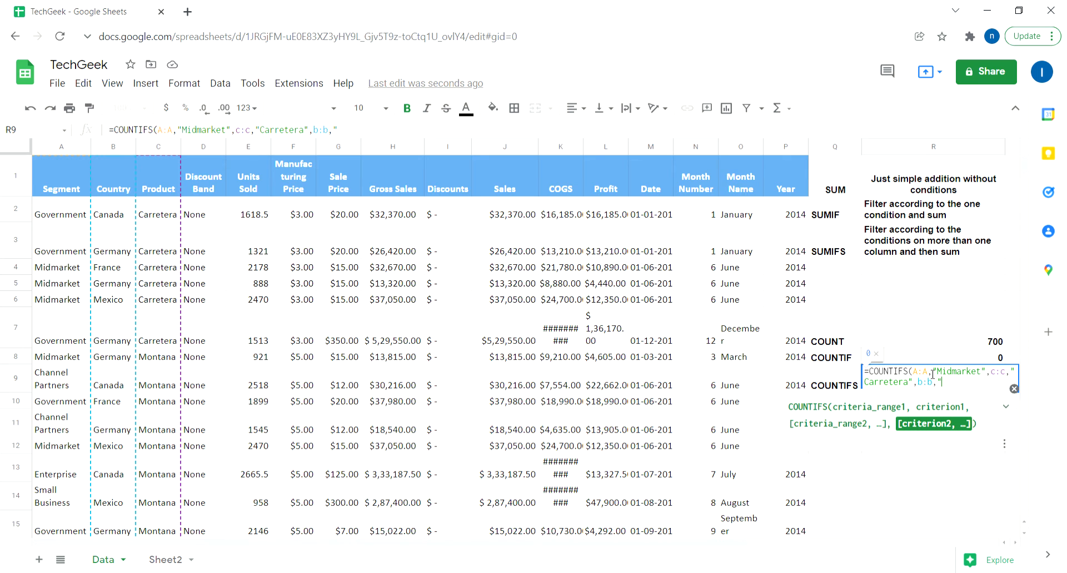
pyautogui.write('France")')
pyautogui.press('Return')
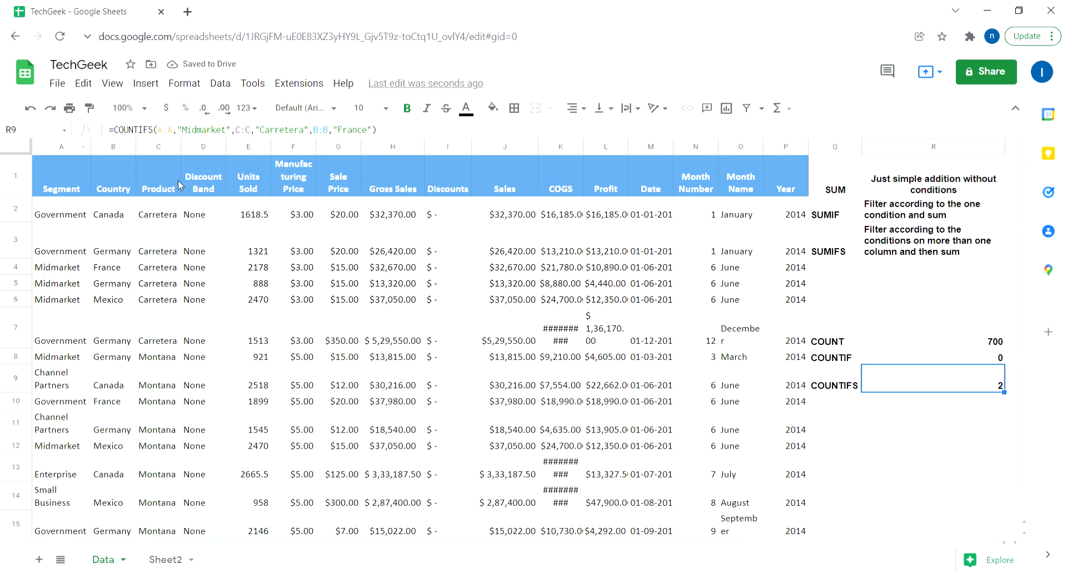
# Step: Change the Segment criterion of the COUNTIFS formula in R9 to "Government"
pyautogui.doubleClick(920, 377)
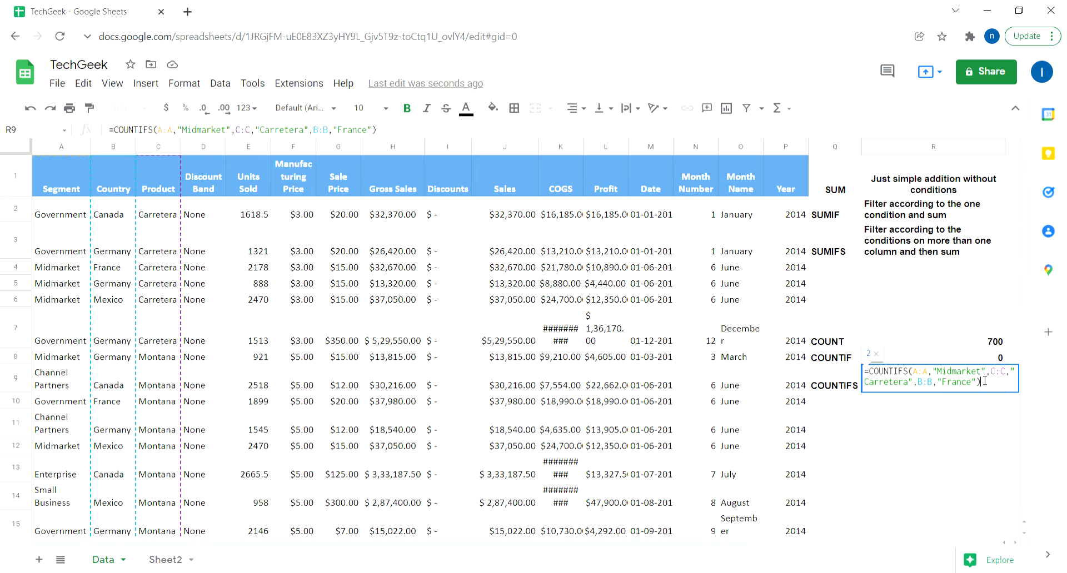
pyautogui.moveTo(981, 371); pyautogui.dragTo(943, 374)
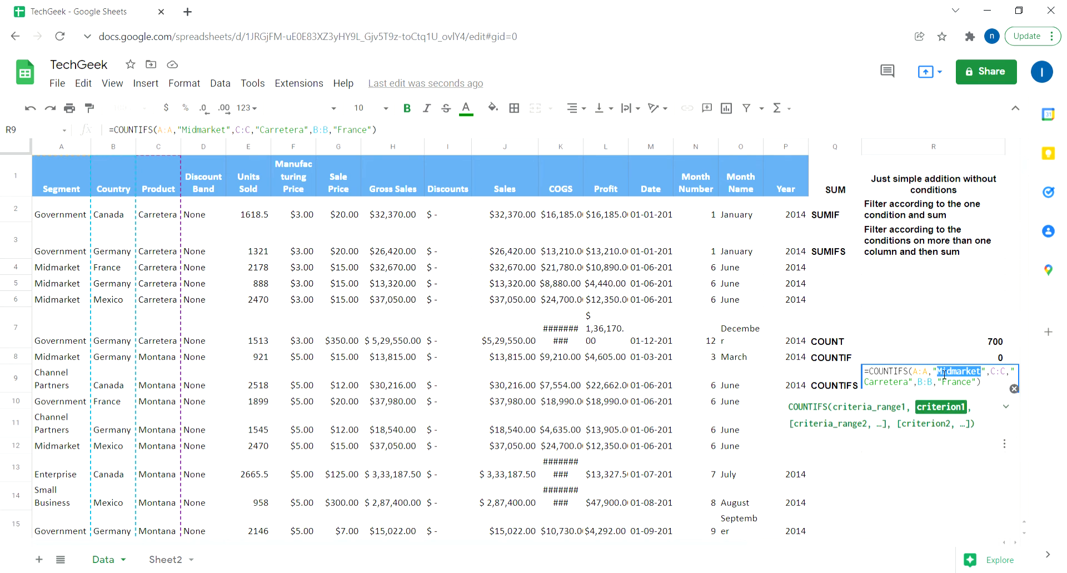
pyautogui.write('Government')
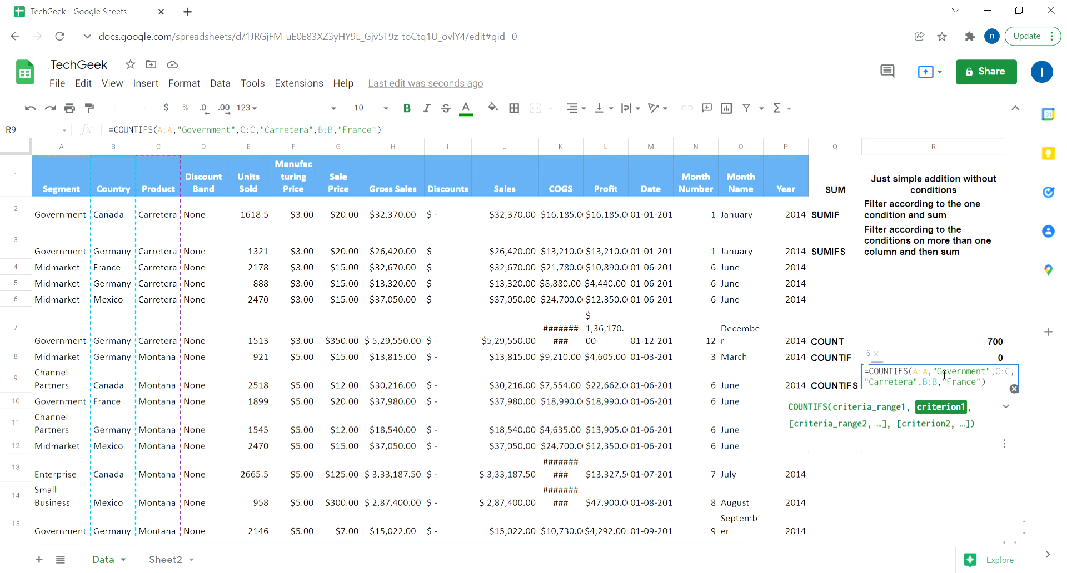
pyautogui.press('Return')
# Step: Examine the range and criterion pairs inside the COUNTIFS formula in R9
pyautogui.click(940, 375)
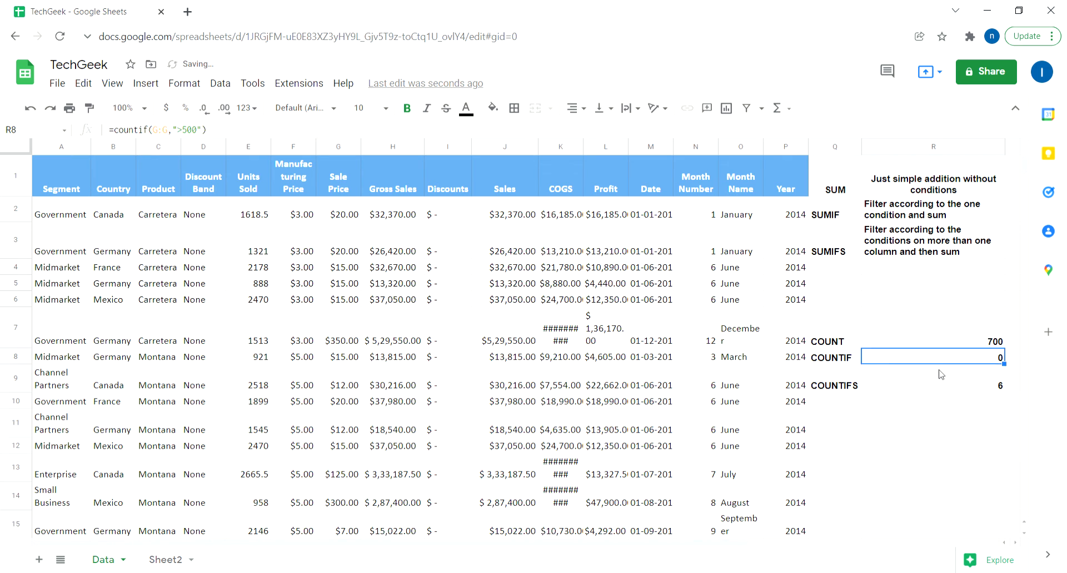
pyautogui.press('Left')
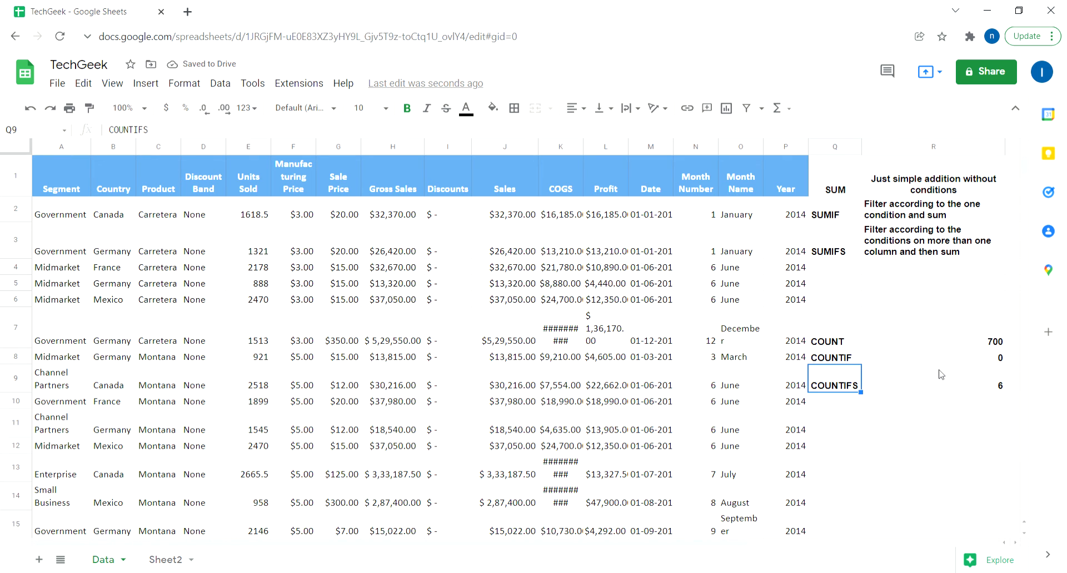
pyautogui.click(940, 375)
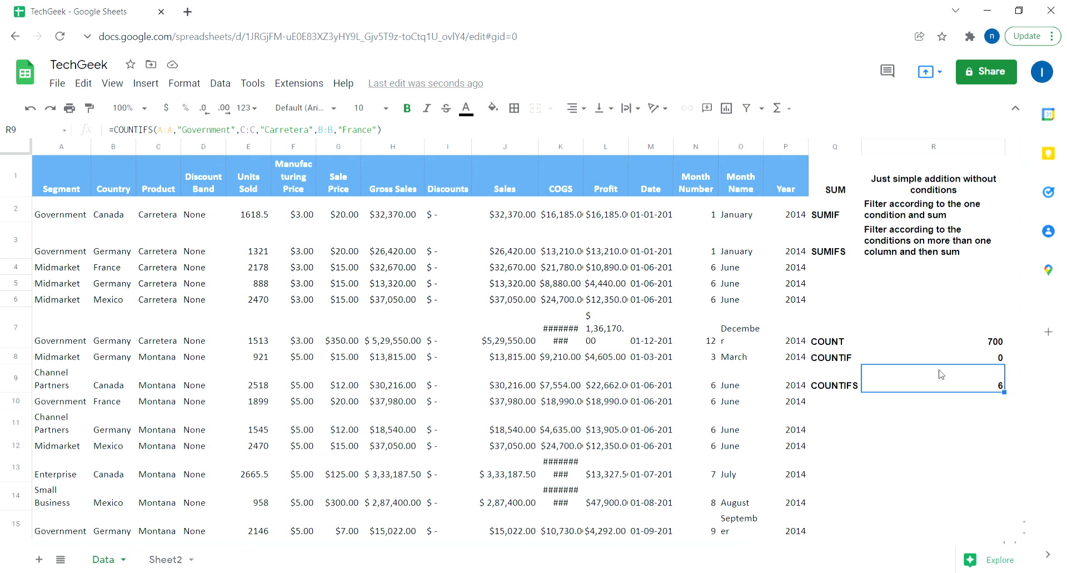
pyautogui.tripleClick(943, 379)
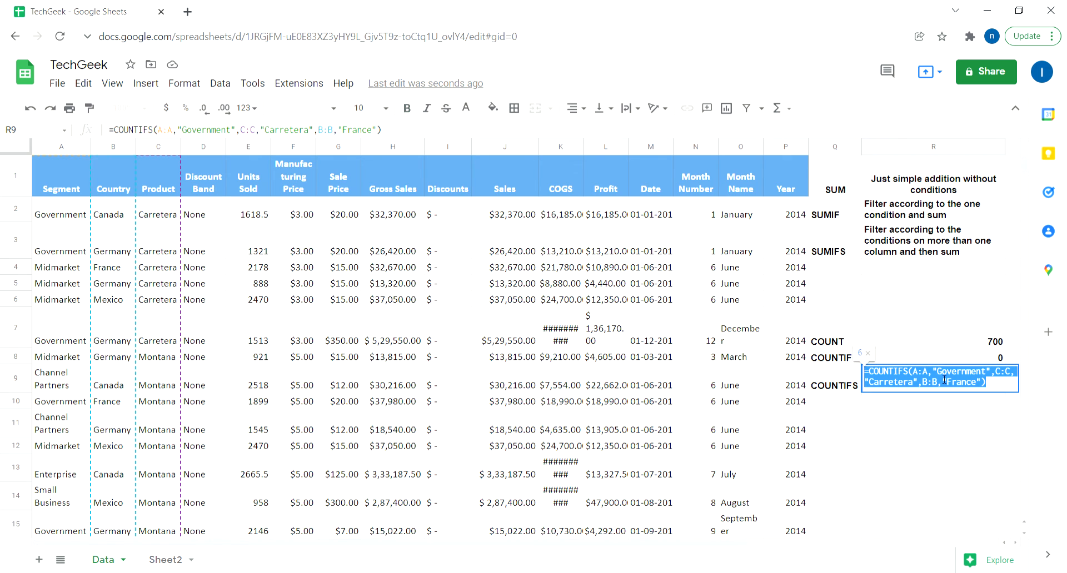
pyautogui.click(923, 383)
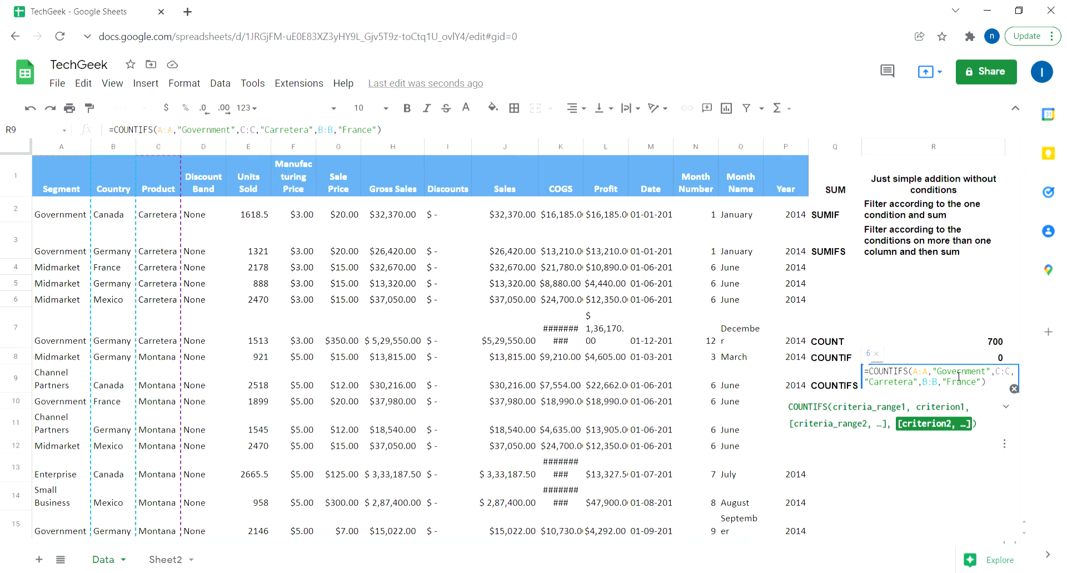
pyautogui.moveTo(917, 372); pyautogui.dragTo(985, 391)
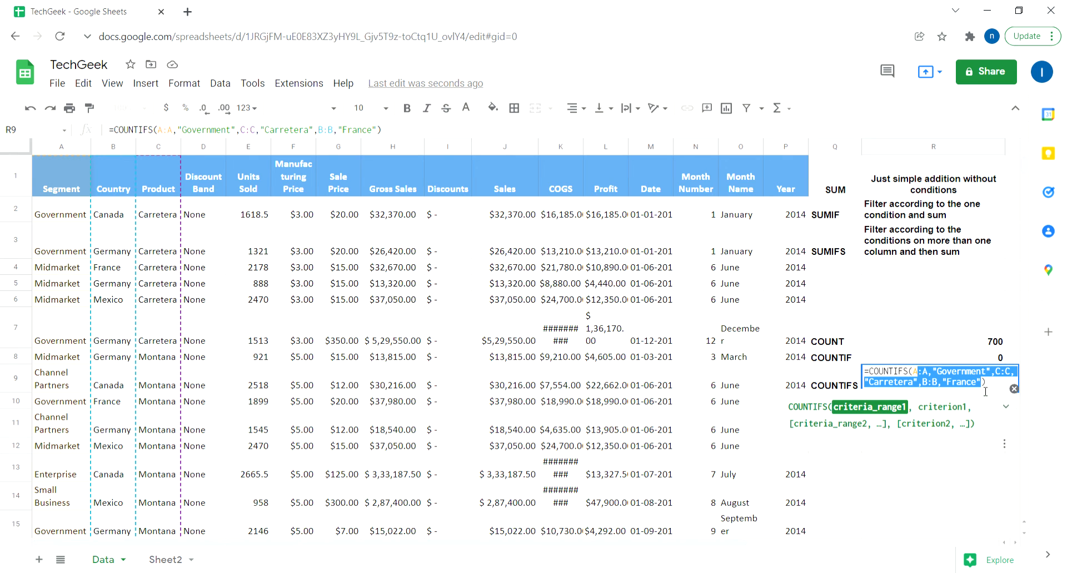
pyautogui.moveTo(985, 391); pyautogui.dragTo(916, 376)
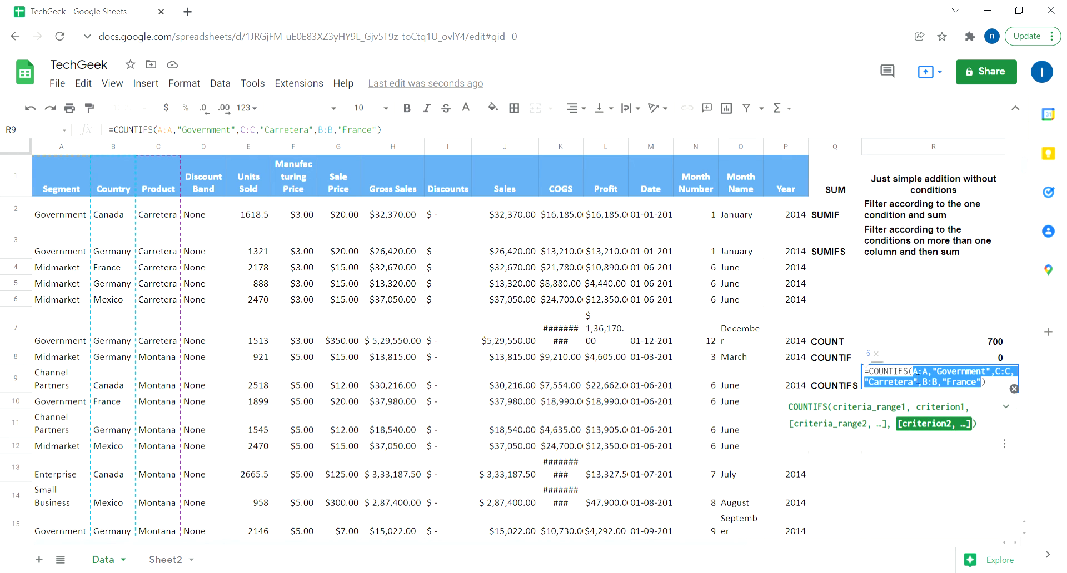
# Step: Change the range of the COUNTIF formula in R8 to the Profit column, L:L
pyautogui.doubleClick(946, 360)
pyautogui.click(948, 360)
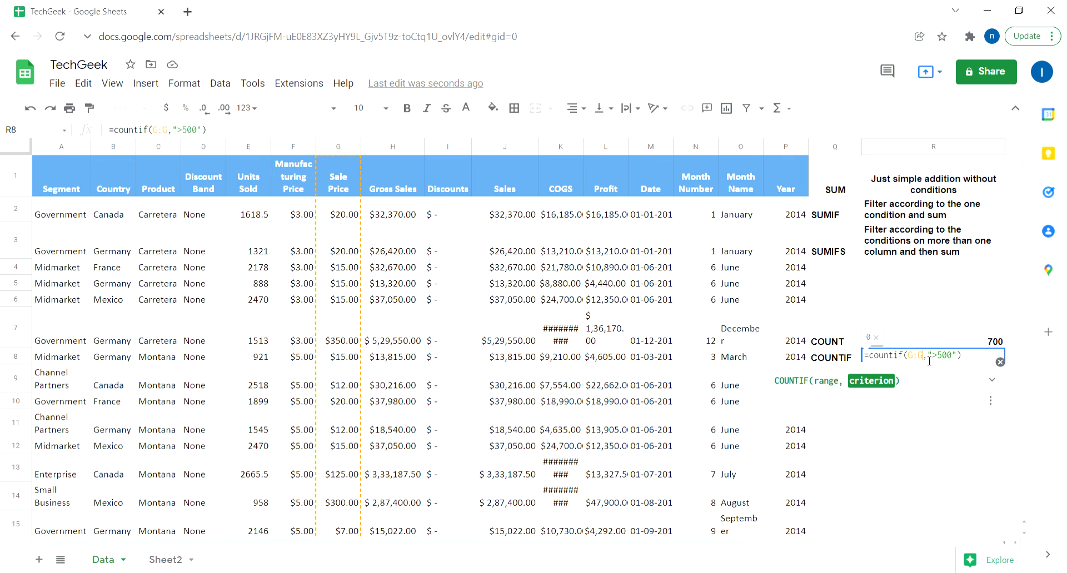
pyautogui.click(929, 361)
pyautogui.press('BackSpace')
pyautogui.press('BackSpace')
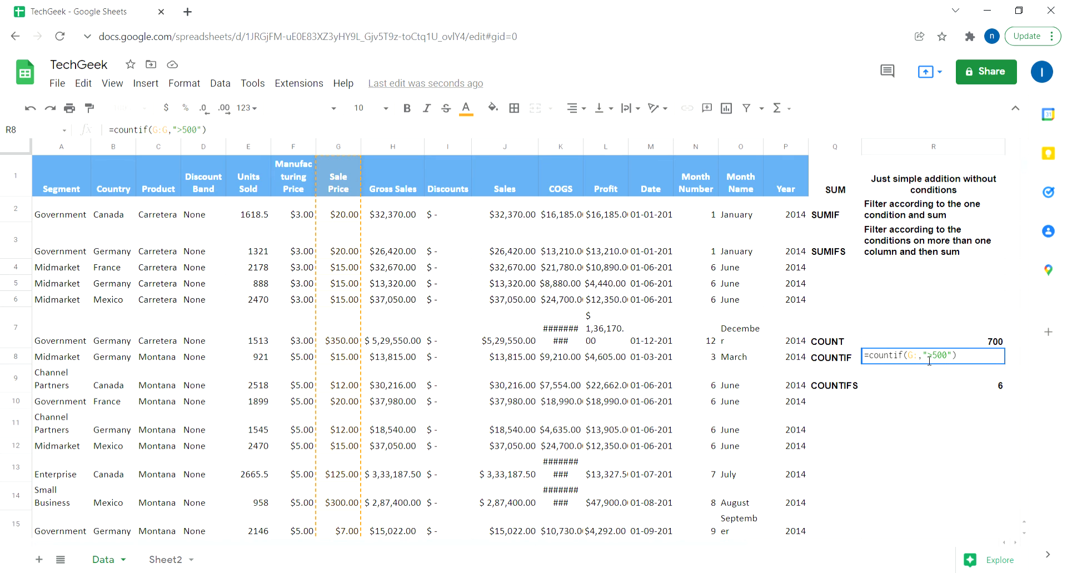
pyautogui.press('BackSpace')
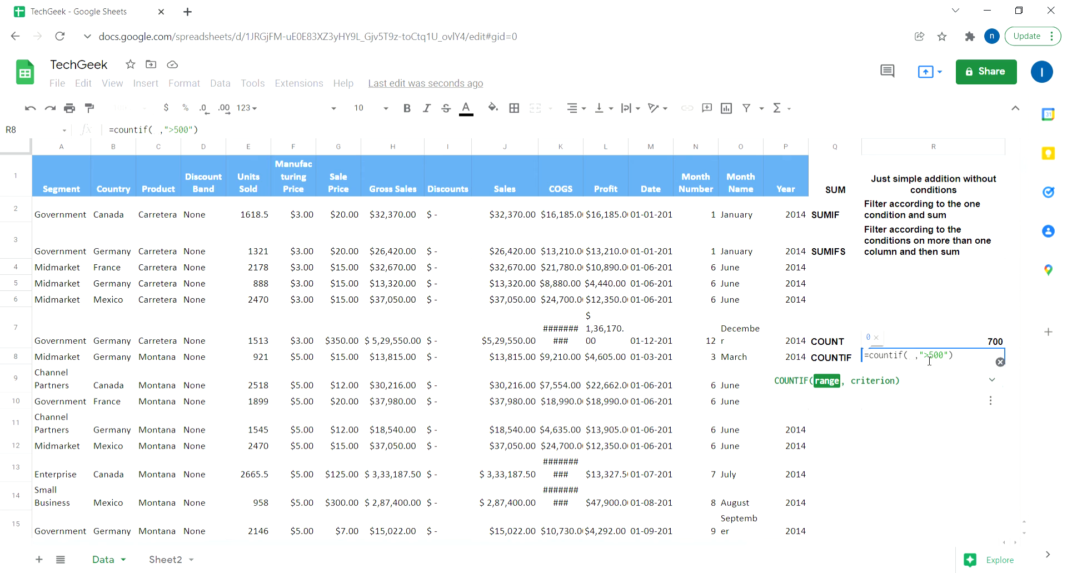
pyautogui.write('p')
pyautogui.press('BackSpace')
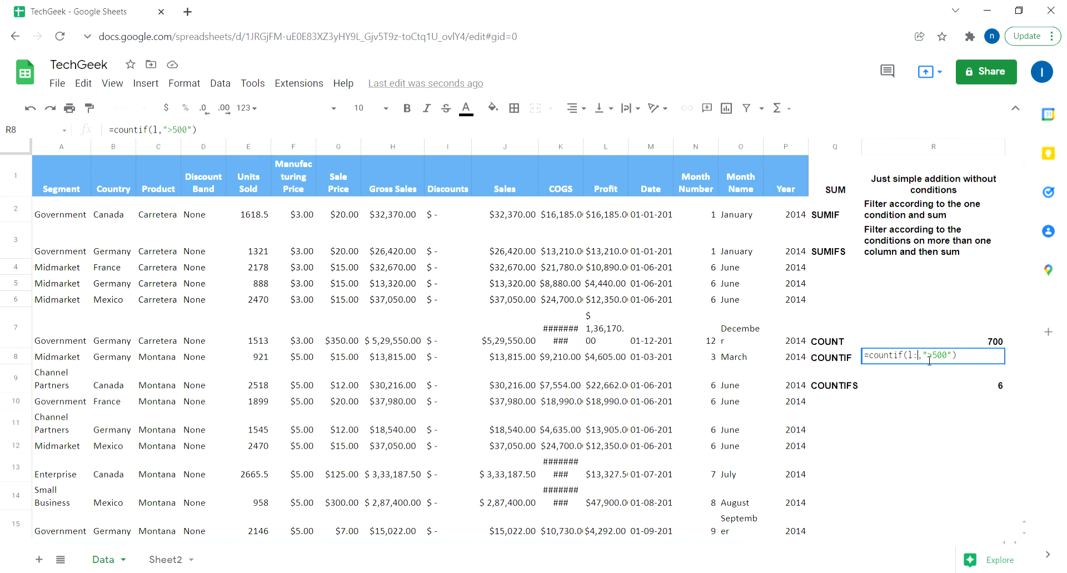
pyautogui.write('l:l')
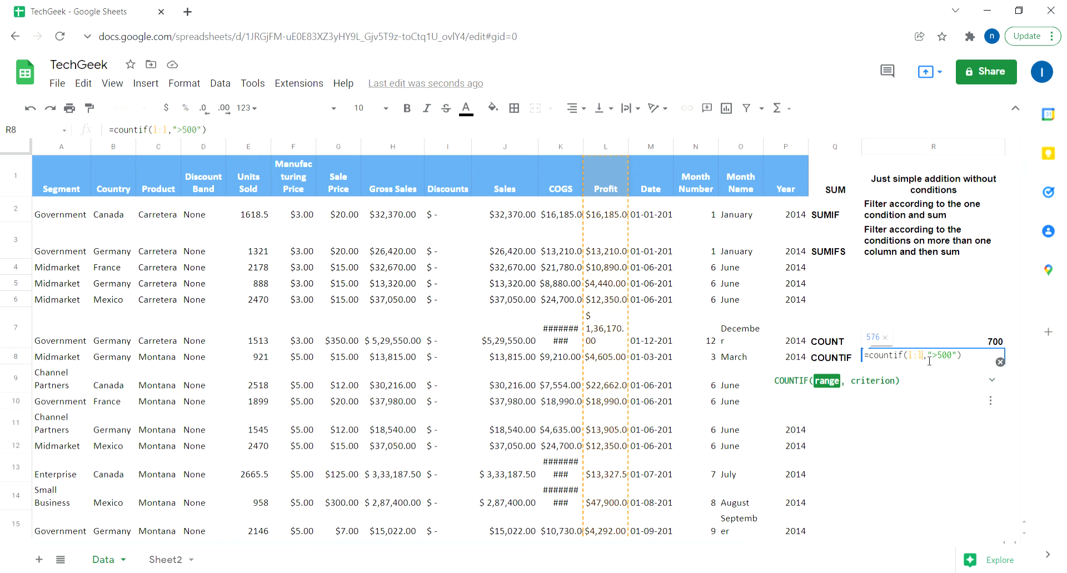
pyautogui.press('Return')
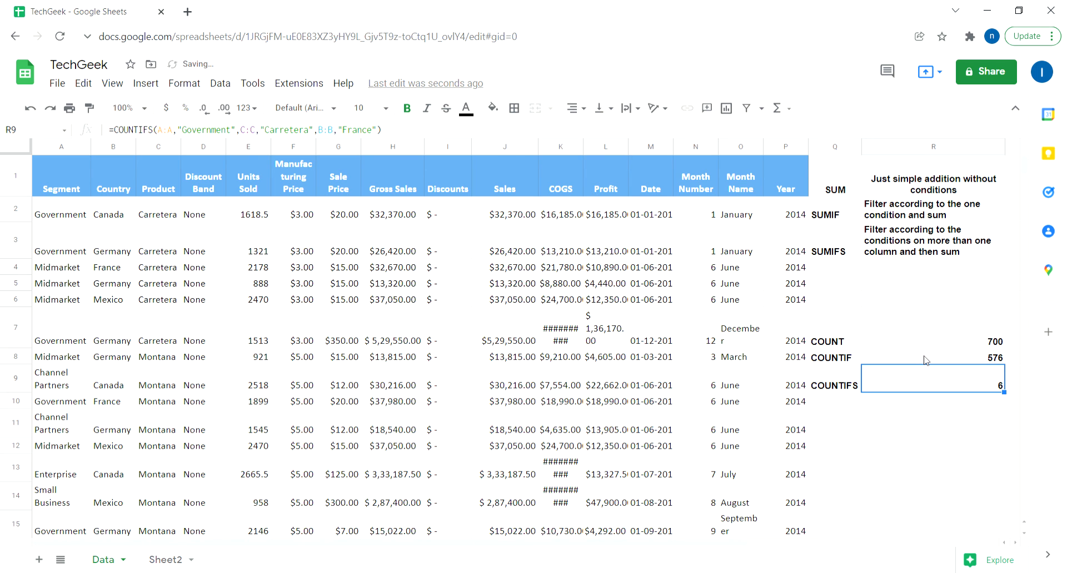
pyautogui.click(836, 341)
pyautogui.press('Down')
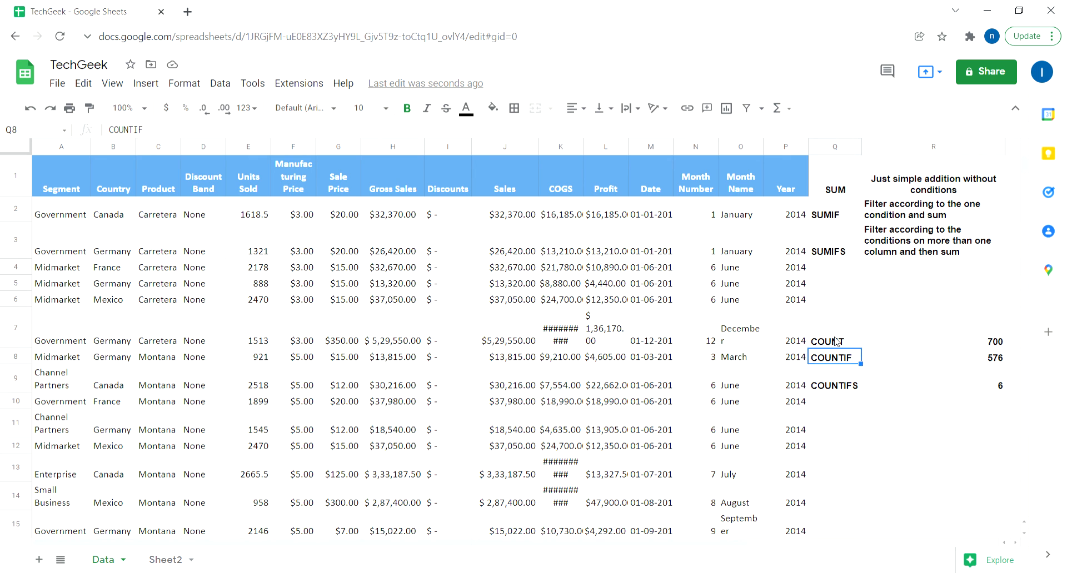
pyautogui.press('Up')
pyautogui.press('Down')
pyautogui.press('Down')
pyautogui.press('Up')
pyautogui.press('Up')
pyautogui.press('Up')
pyautogui.press('Down')
pyautogui.press('Down')
pyautogui.press('Down')
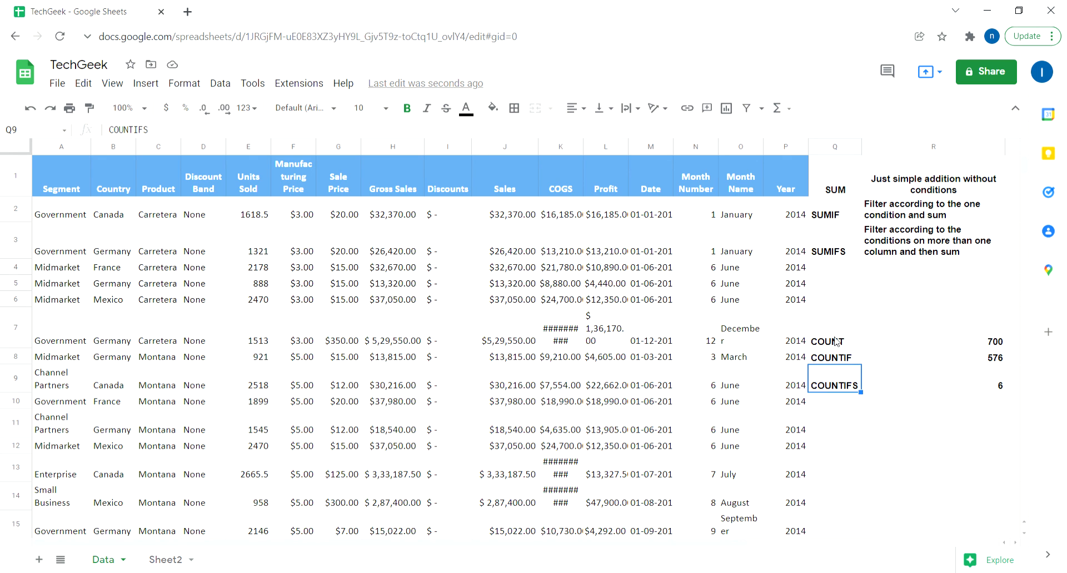